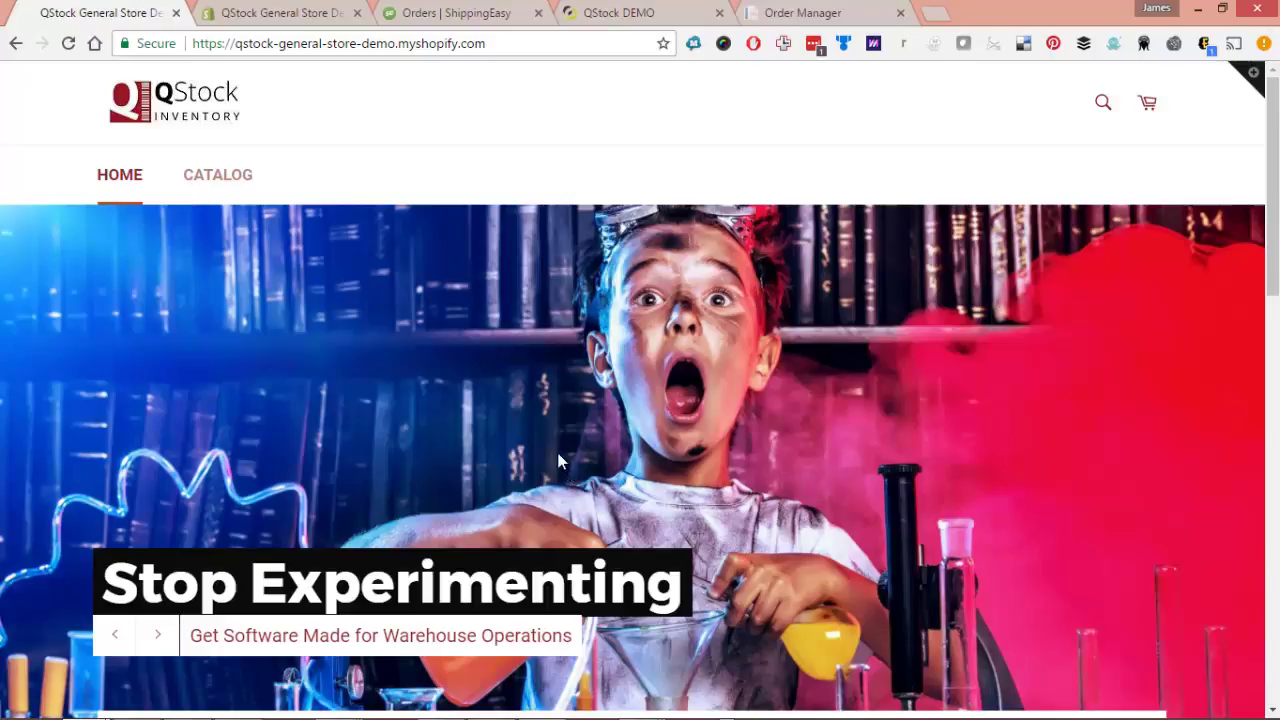
Step: Open the storefront's Medical Supplies collection and browse its six products, including Erlenmeyer Flask
scroll(748, 375, "down", 1)
scroll(748, 375, "down", 5)
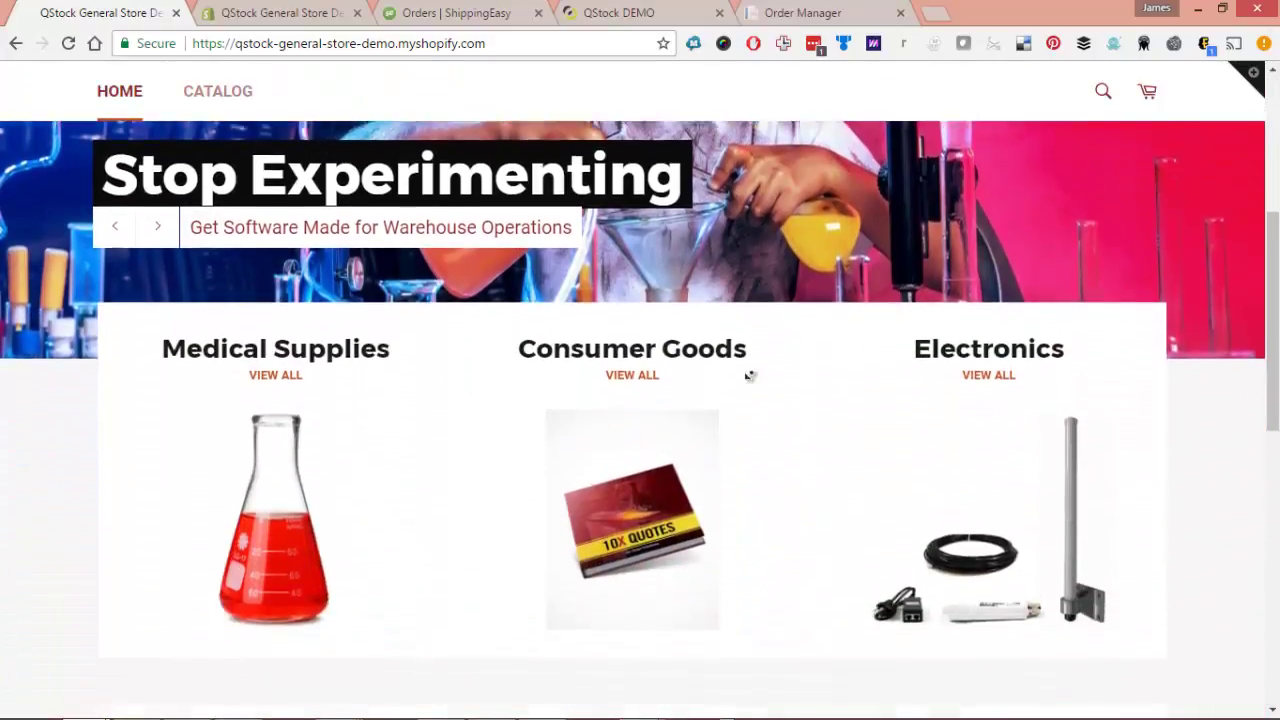
left_click(308, 424)
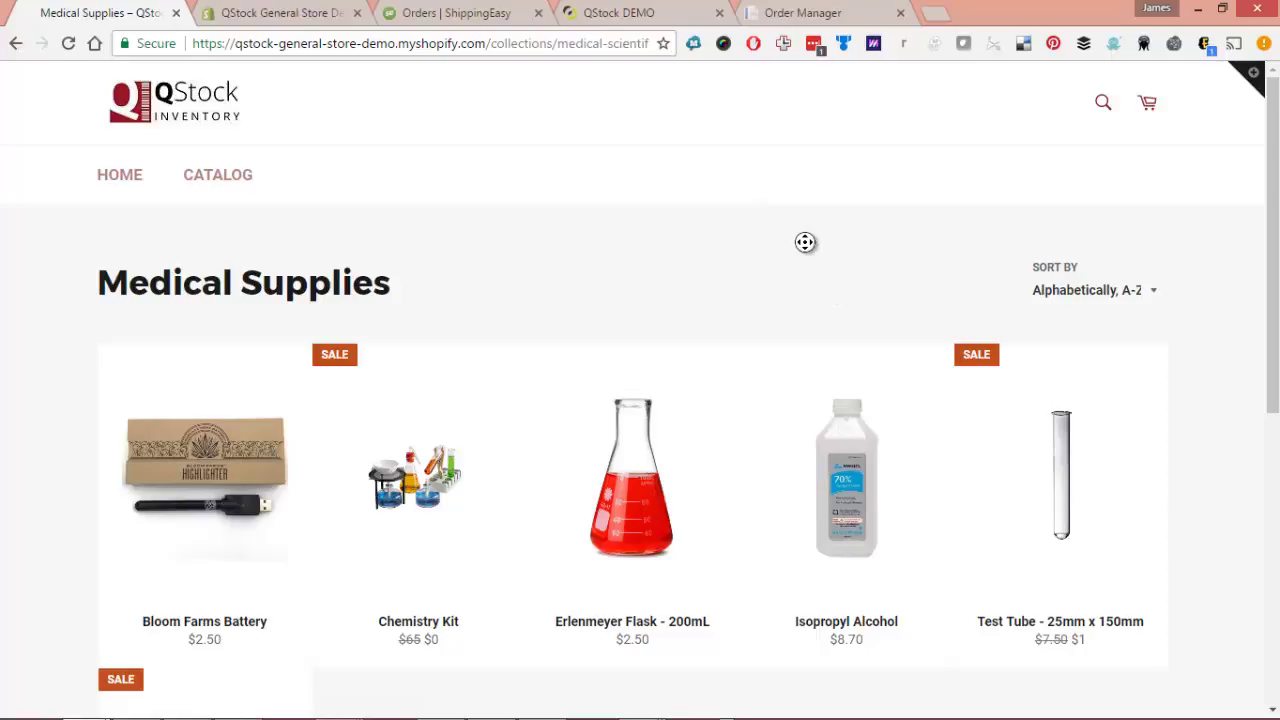
scroll(808, 245, "down", 1)
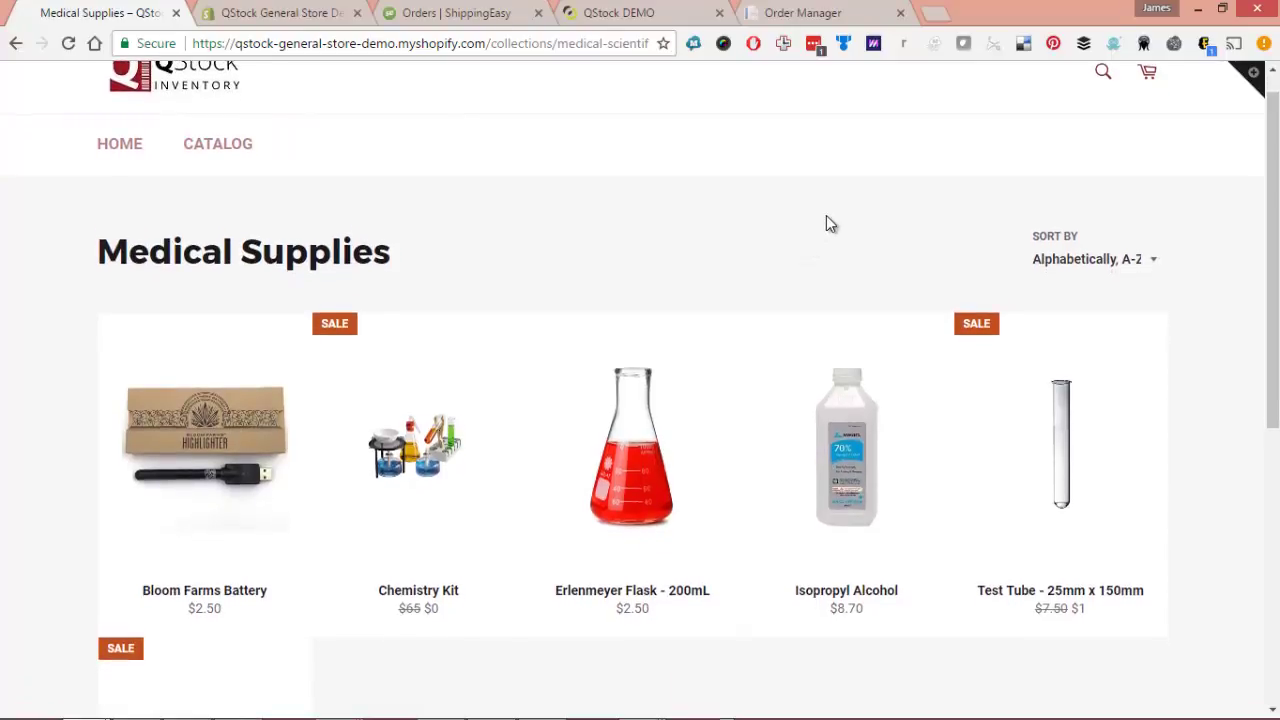
scroll(826, 223, "down", 2)
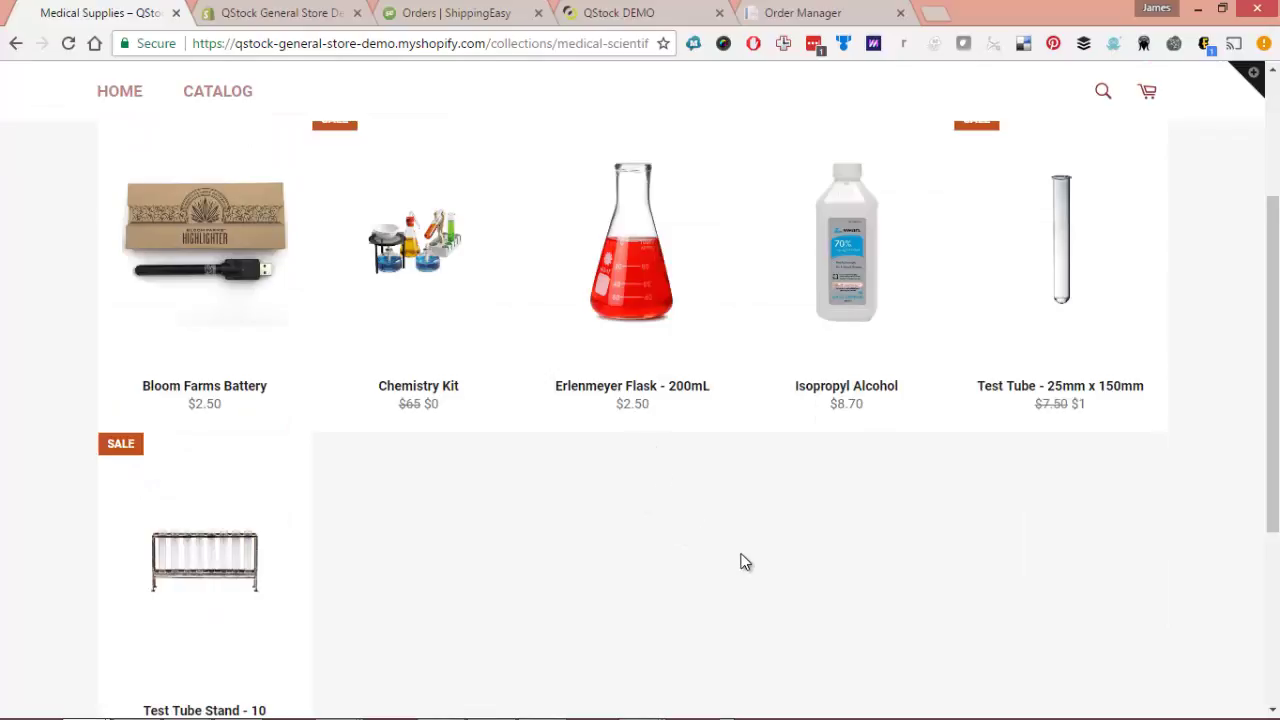
scroll(672, 330, "up", 1)
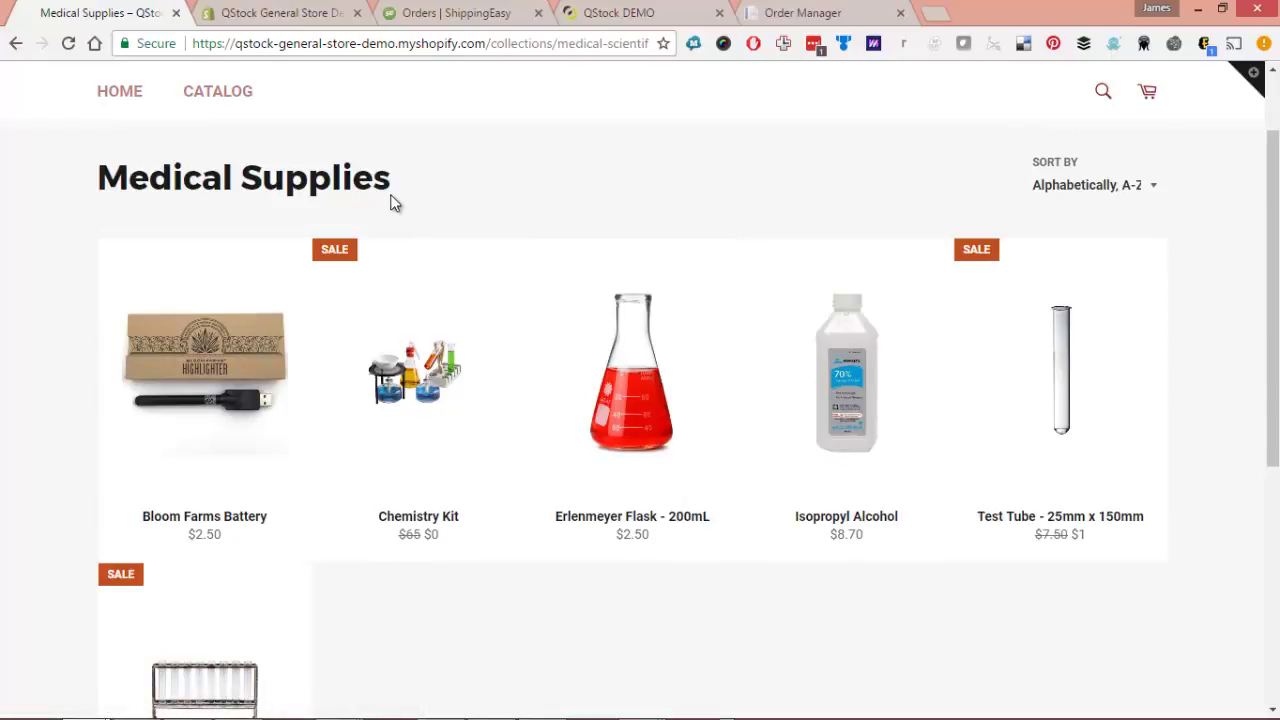
Step: Attach the existing customer to a new draft order in the Shopify admin
left_click(300, 14)
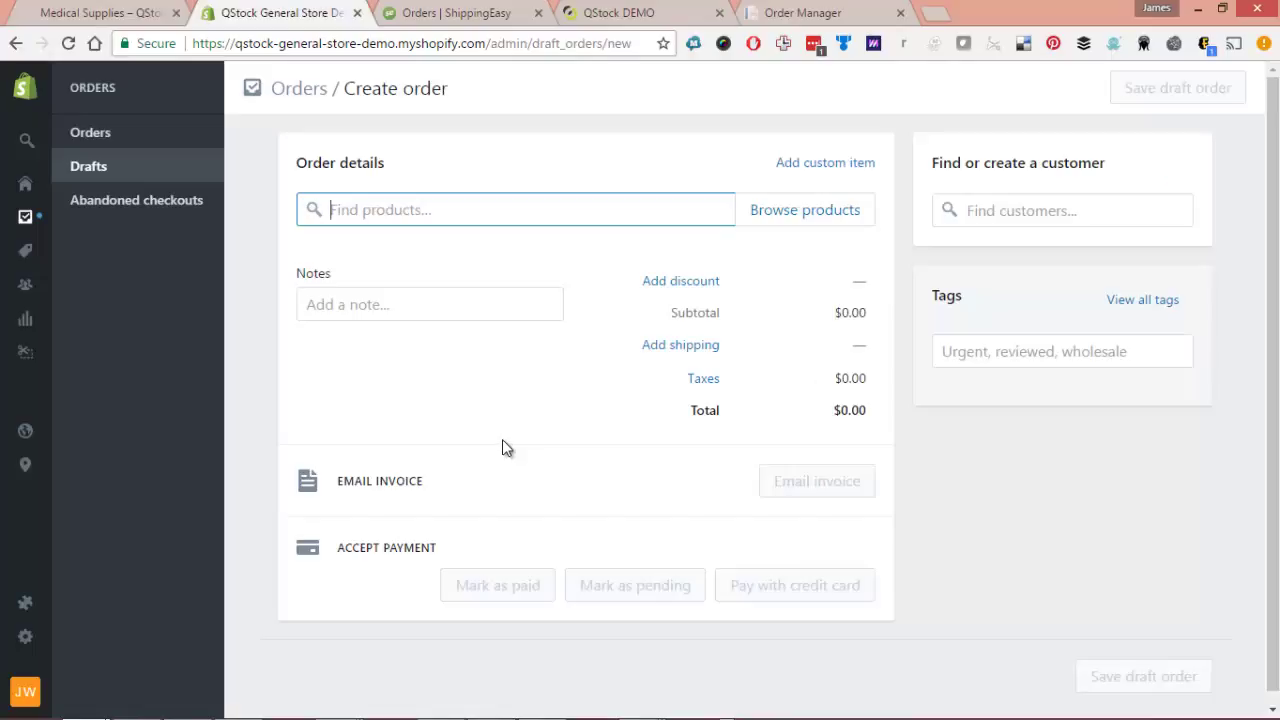
left_click(1079, 212)
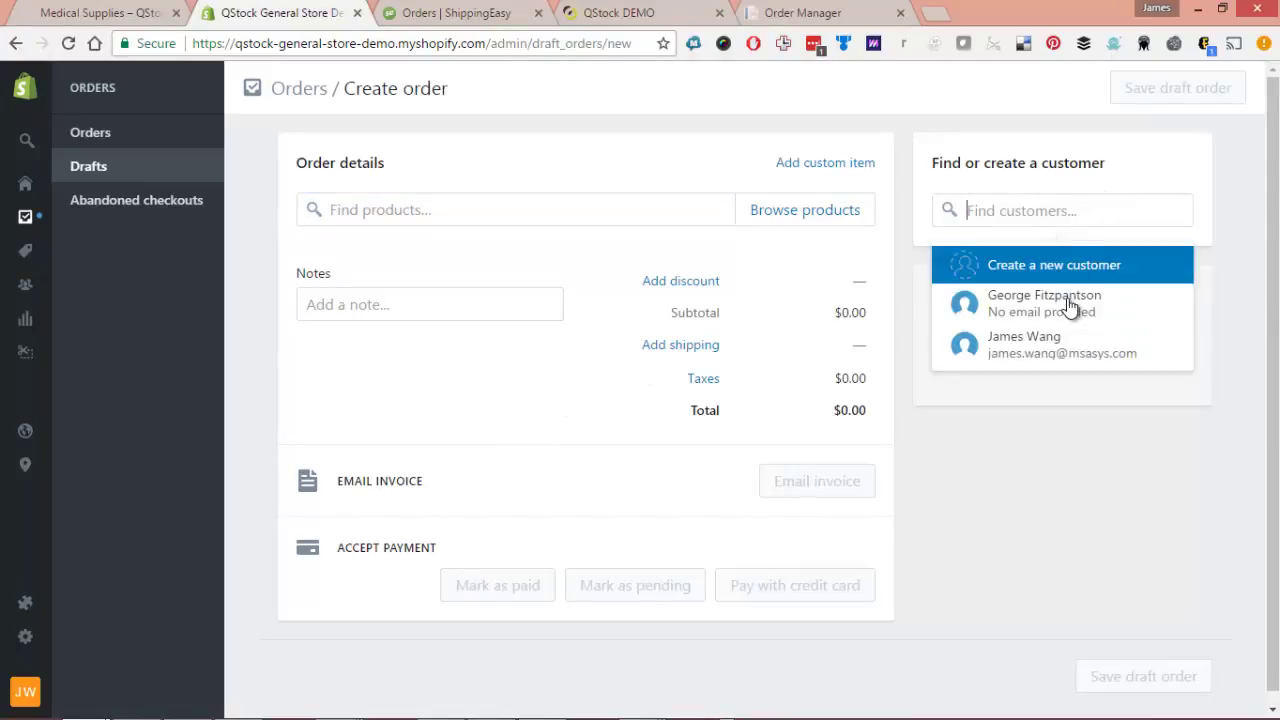
left_click(1038, 355)
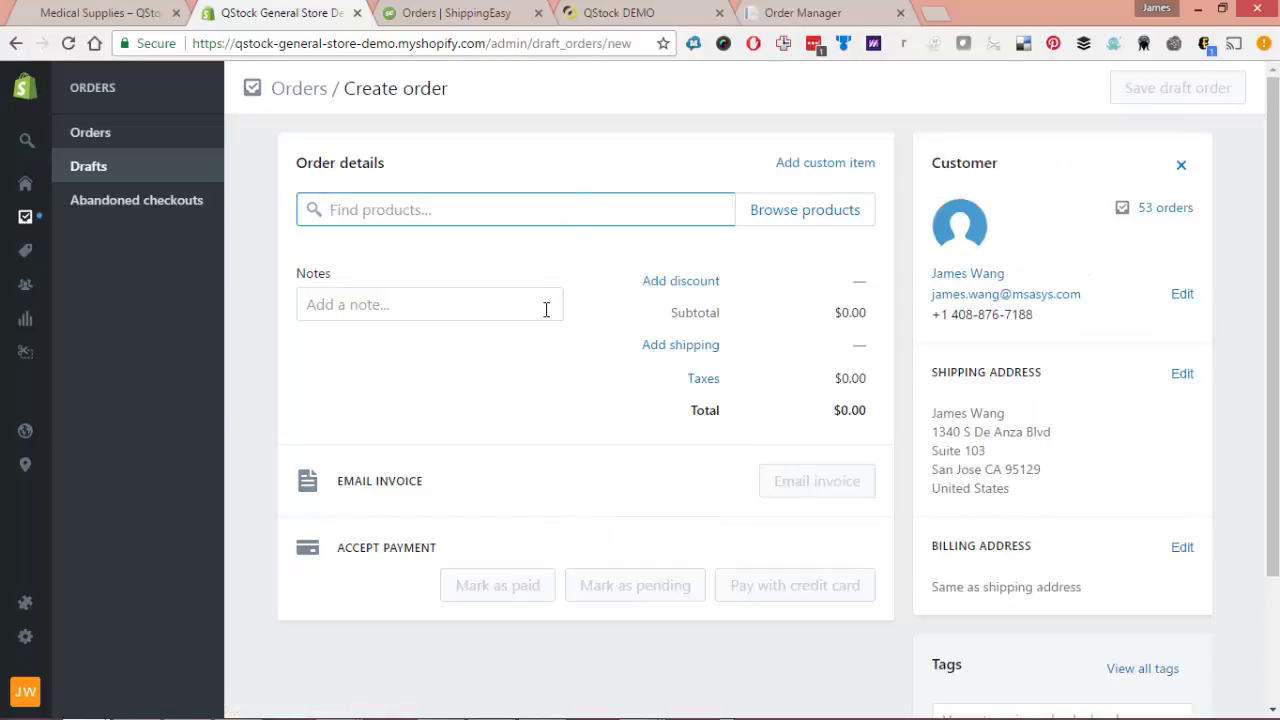
Step: Add the Erlenmeyer Flask, Test Tube and Test Tube Stand from Medical-Scientific products
left_click(840, 212)
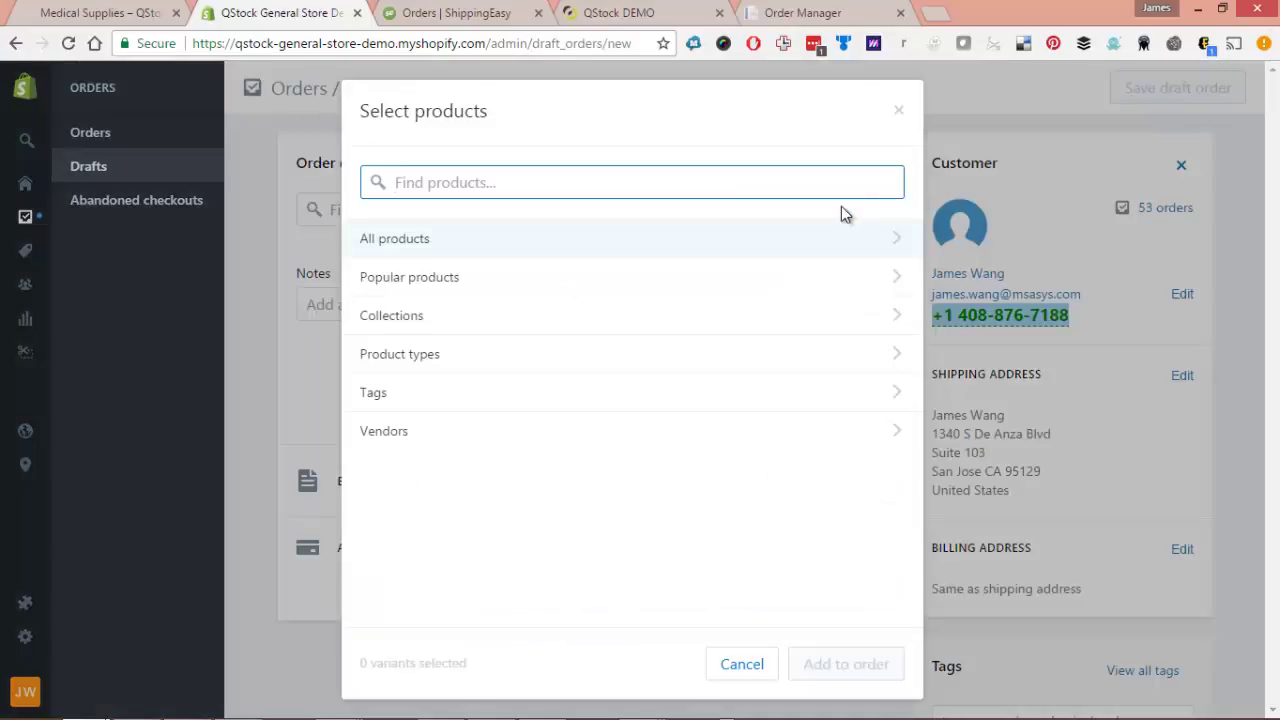
left_click(535, 356)
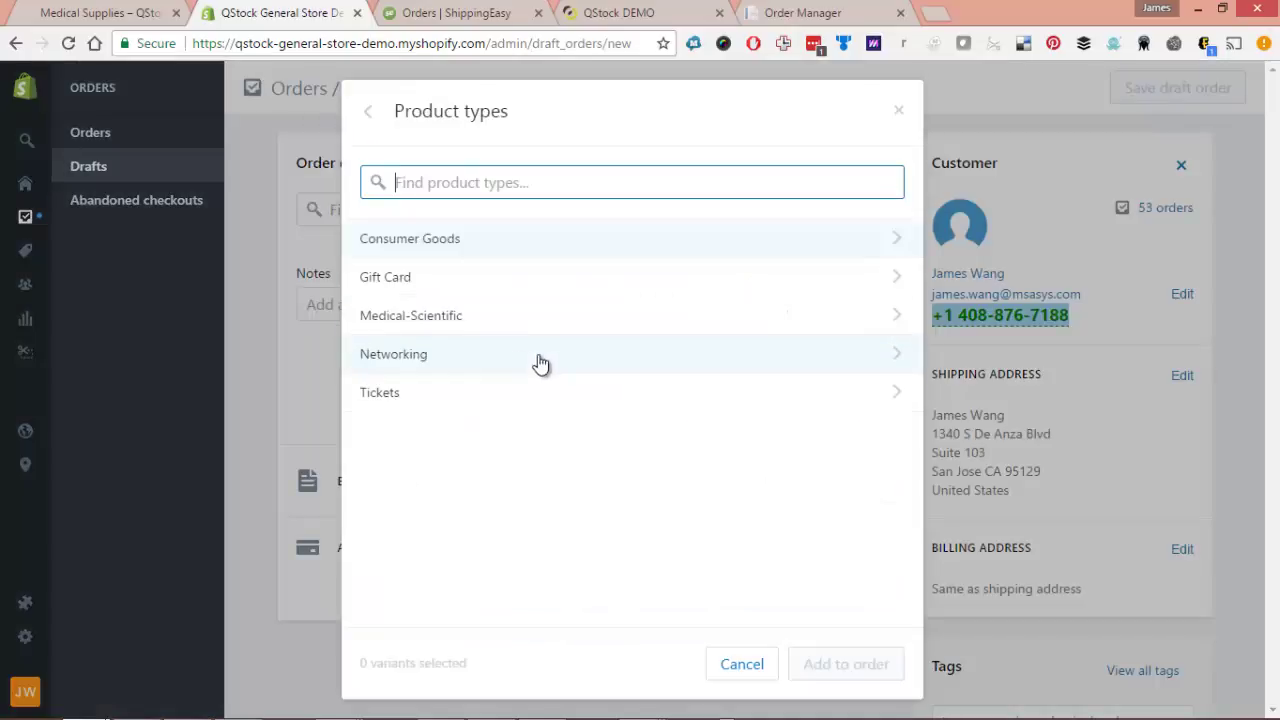
left_click(518, 318)
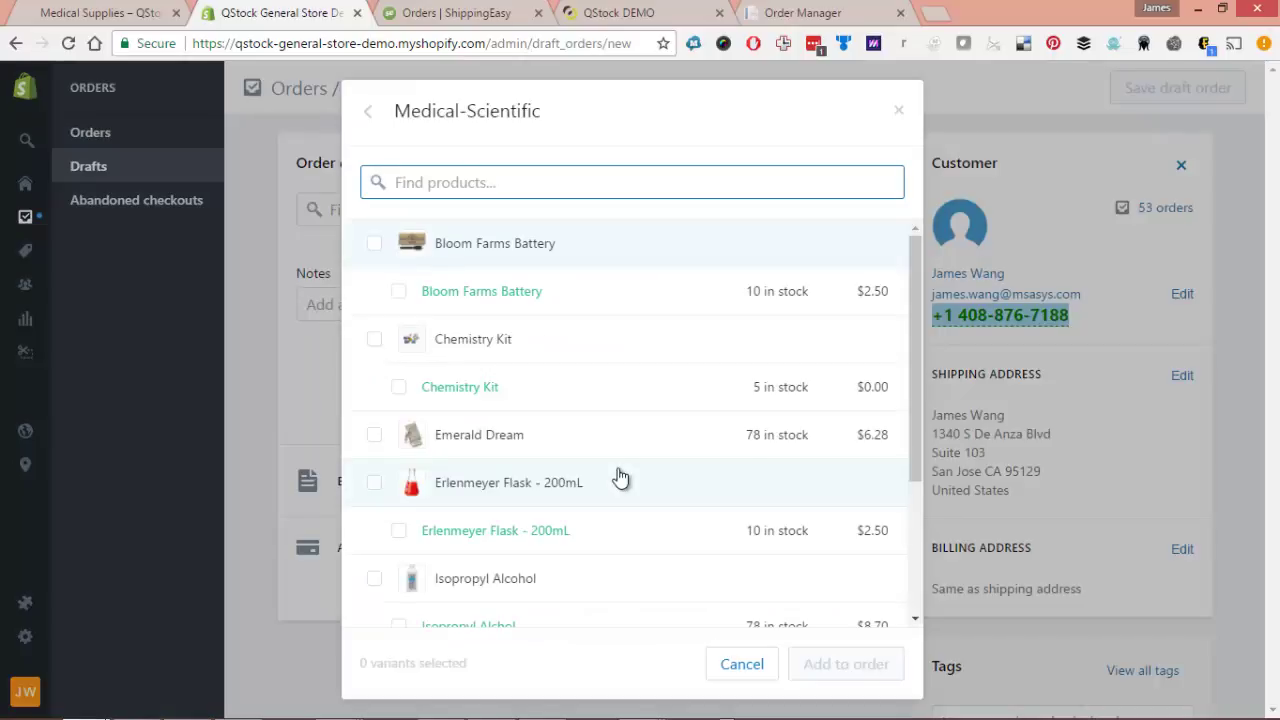
left_click(374, 482)
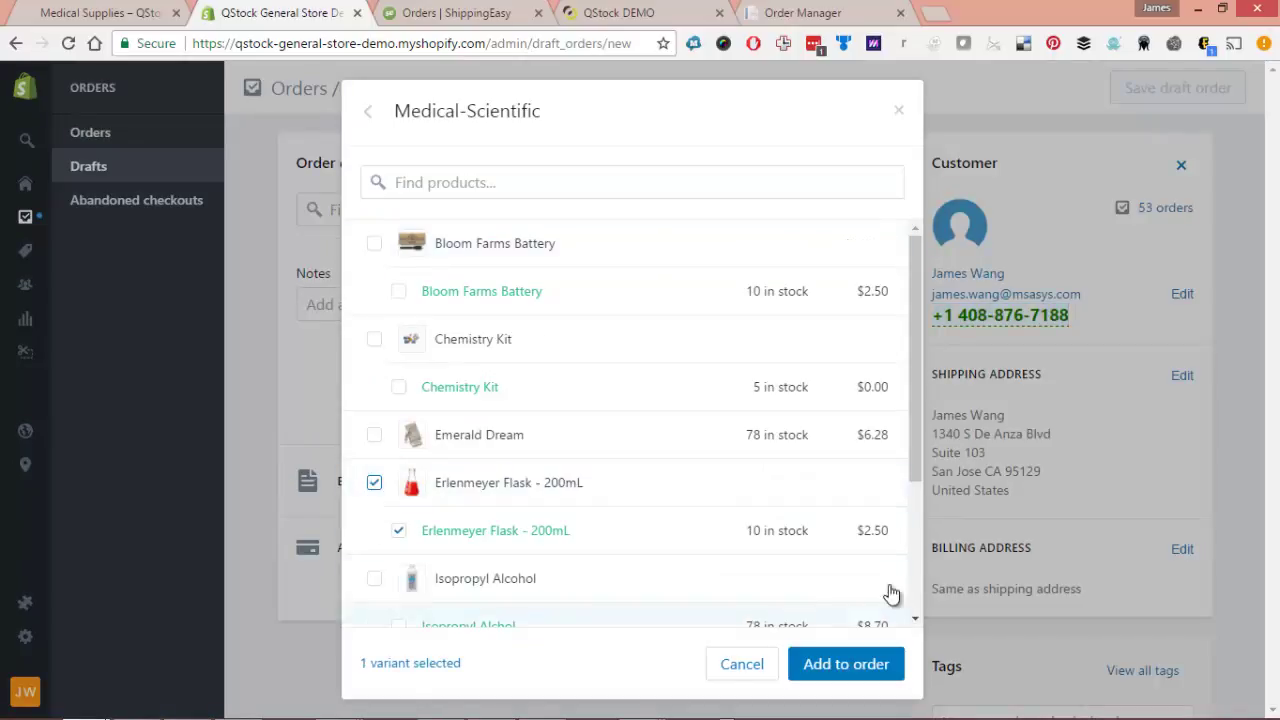
left_click_drag(914, 471, 913, 597)
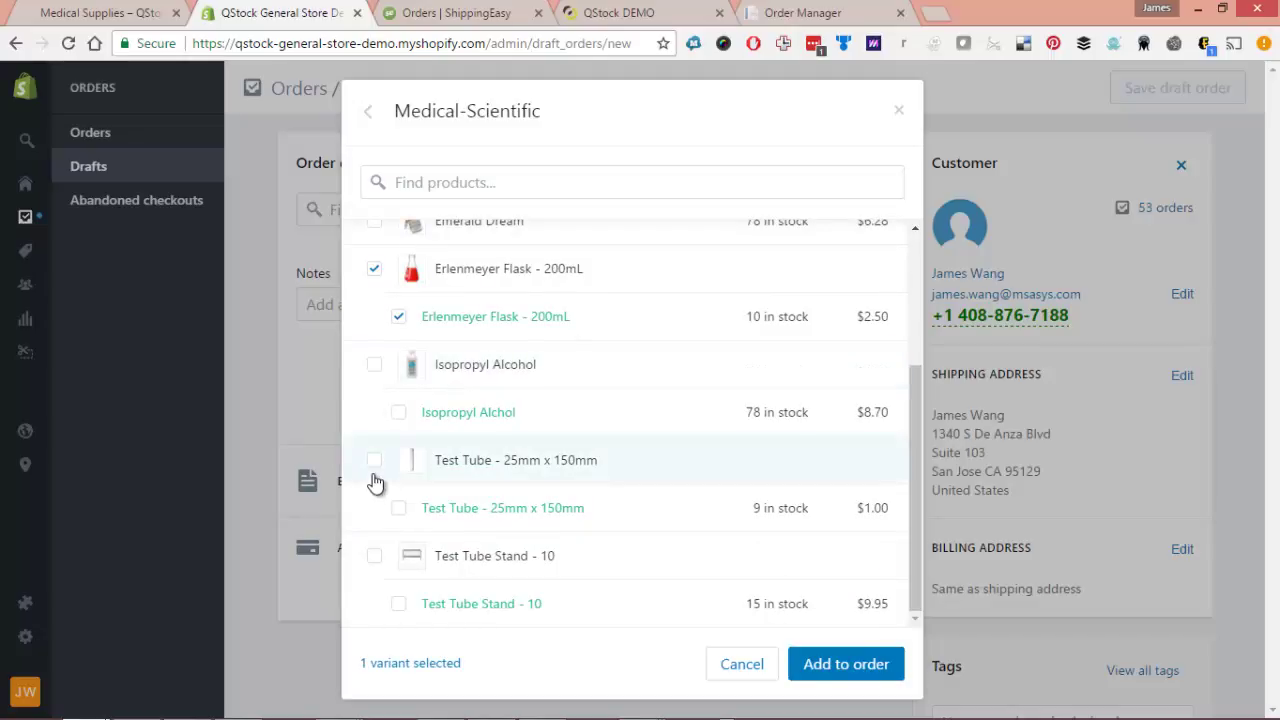
left_click(374, 480)
left_click(412, 566)
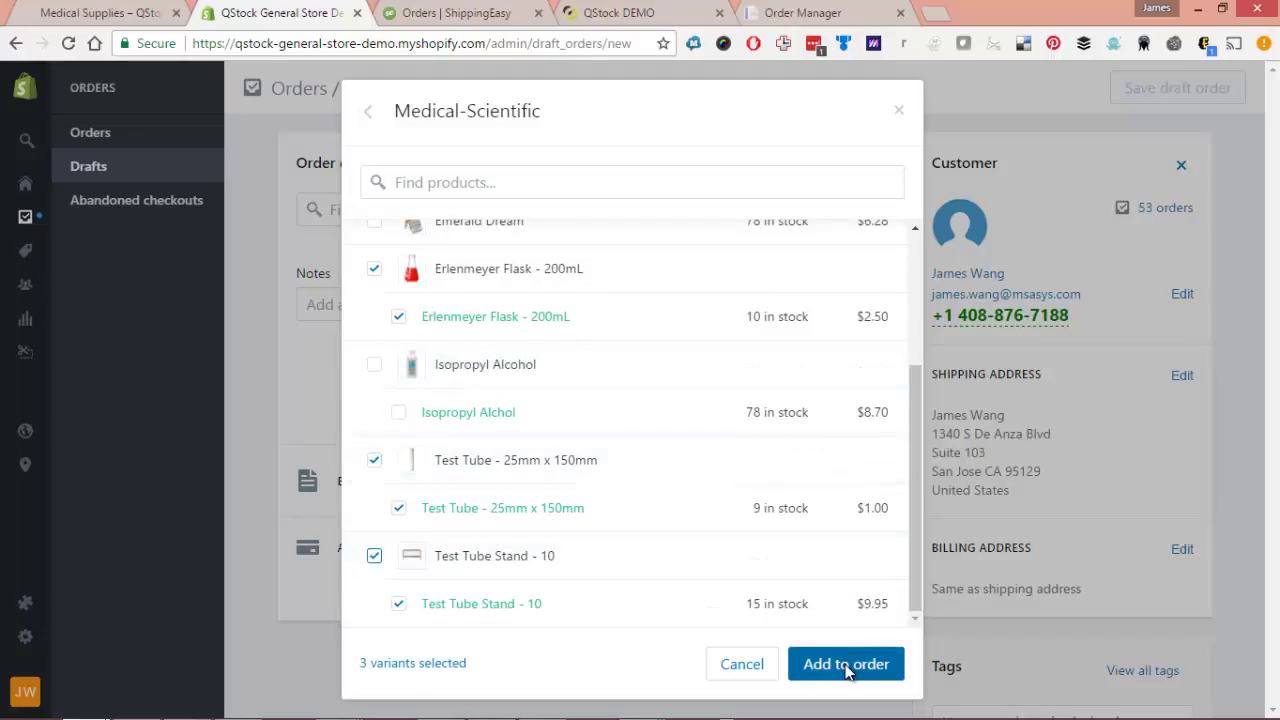
left_click(846, 666)
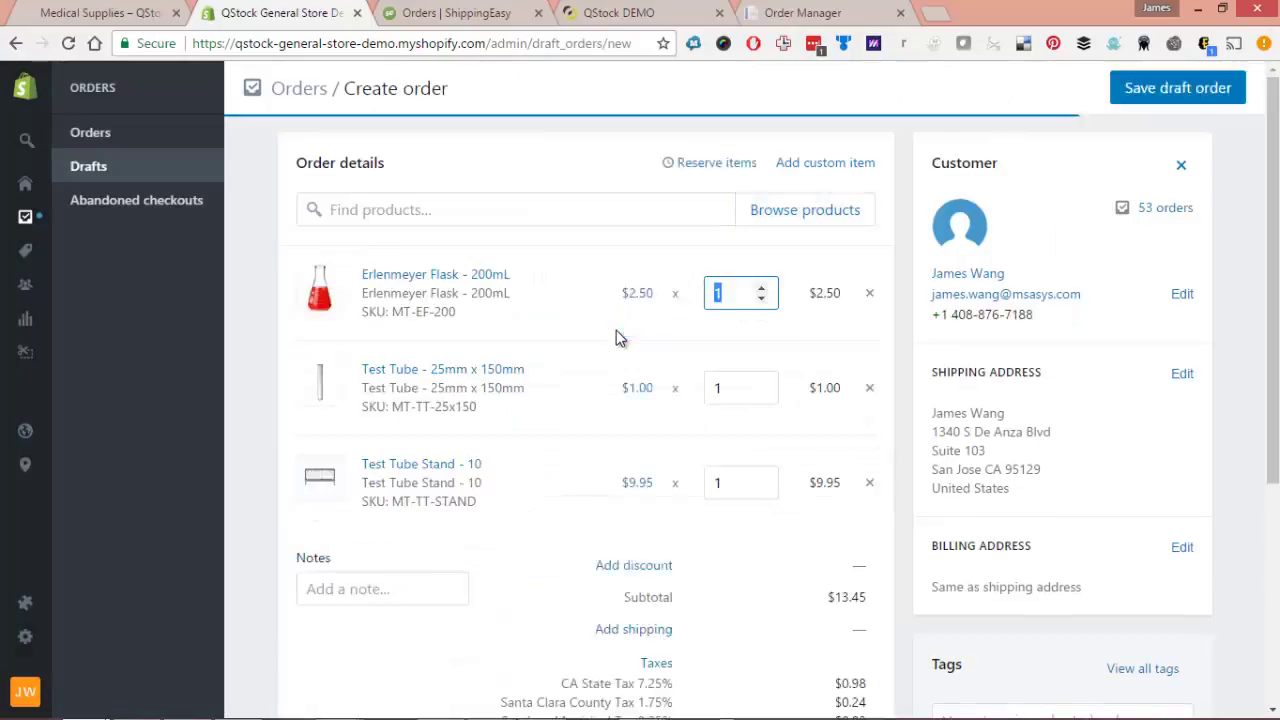
Step: Apply a custom USPS shipping rate of $3.78 to the draft order
left_click(747, 600)
scroll(747, 600, "down", 3)
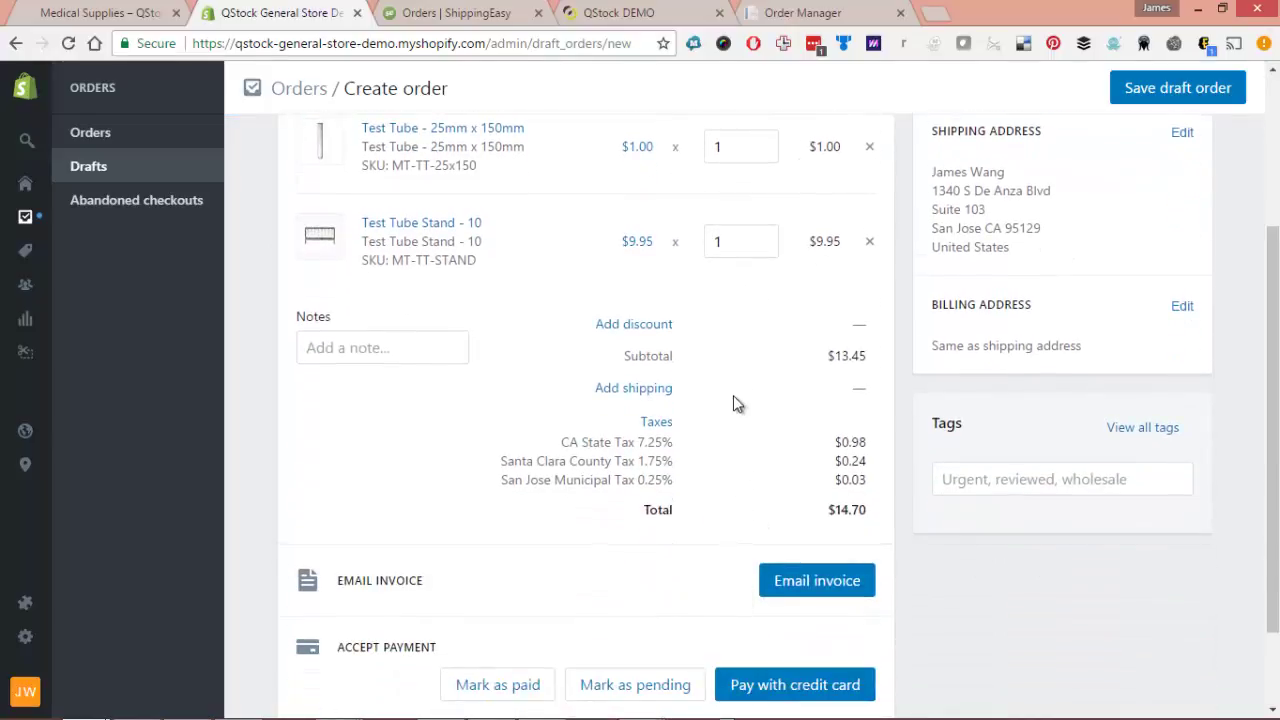
left_click(625, 390)
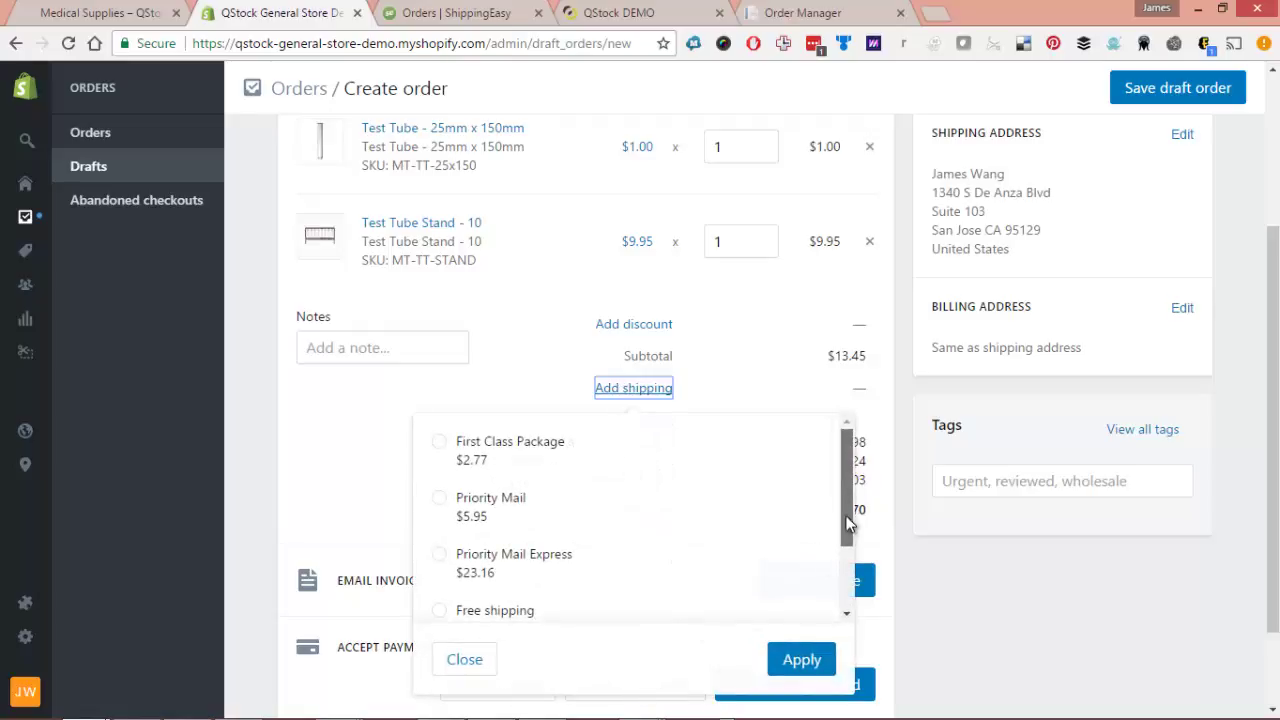
left_click_drag(848, 530, 848, 590)
left_click(549, 580)
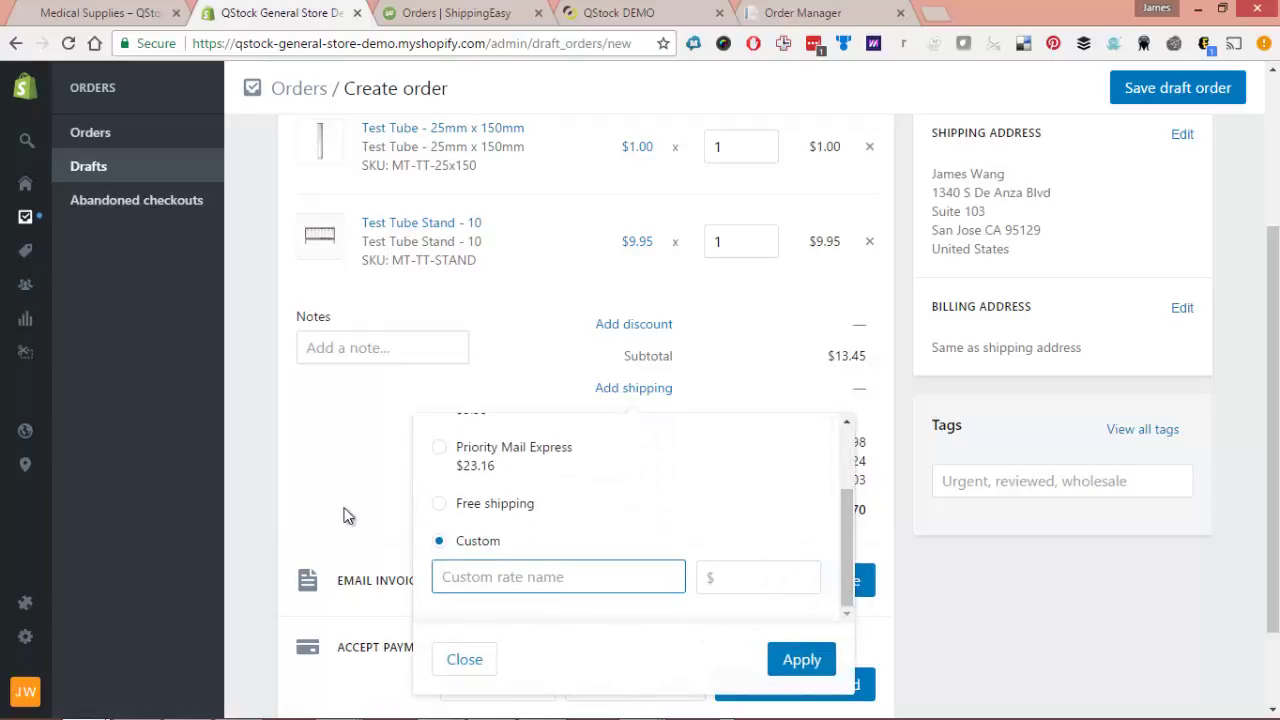
type("USPS")
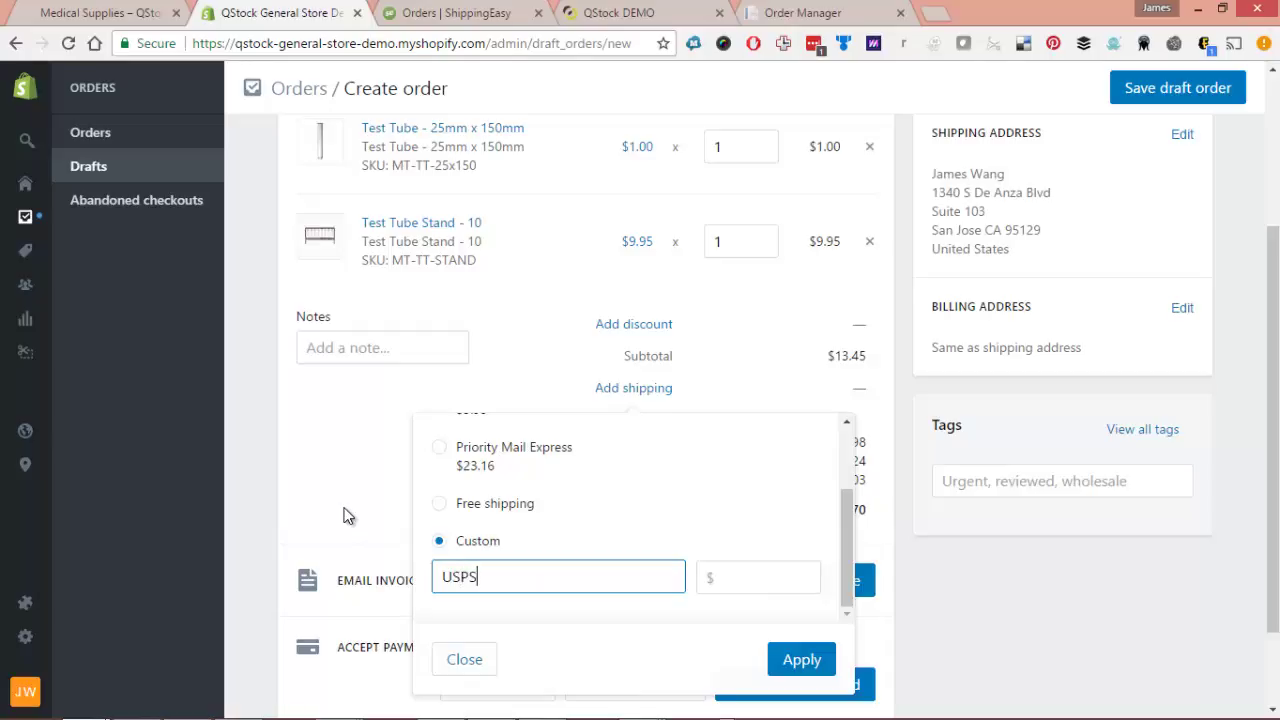
key("Tab")
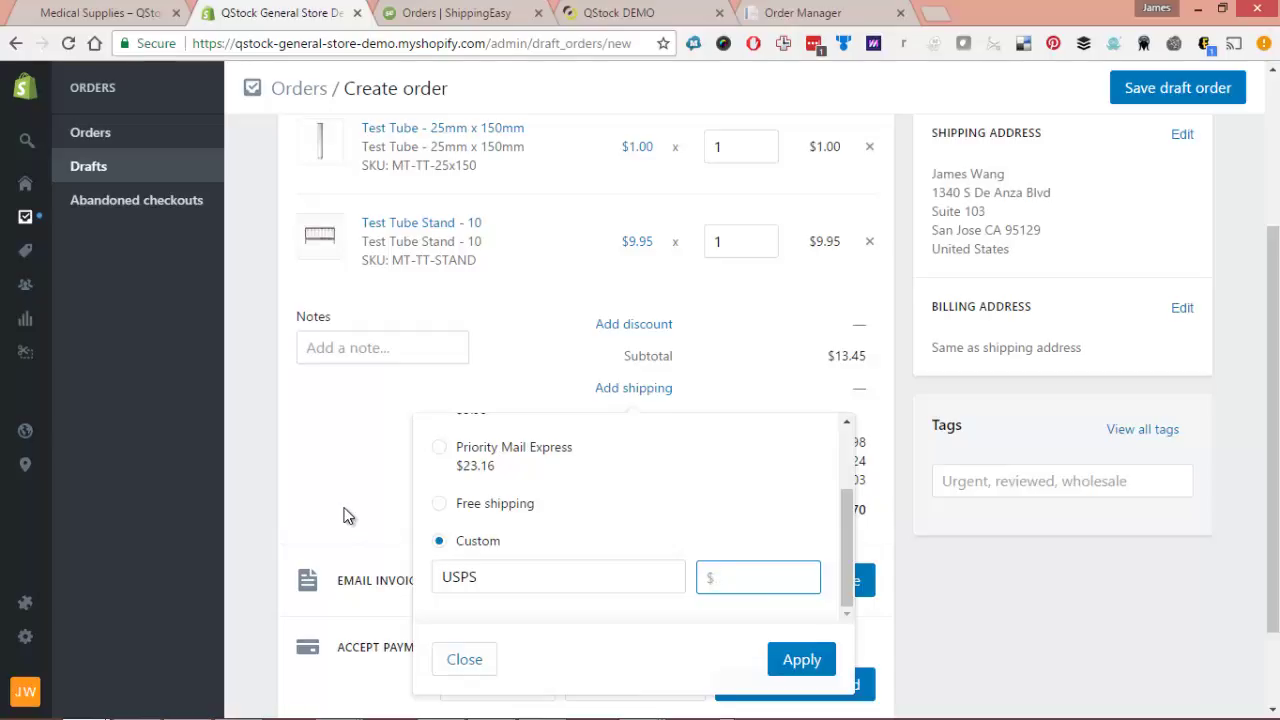
type("3.78")
left_click(785, 642)
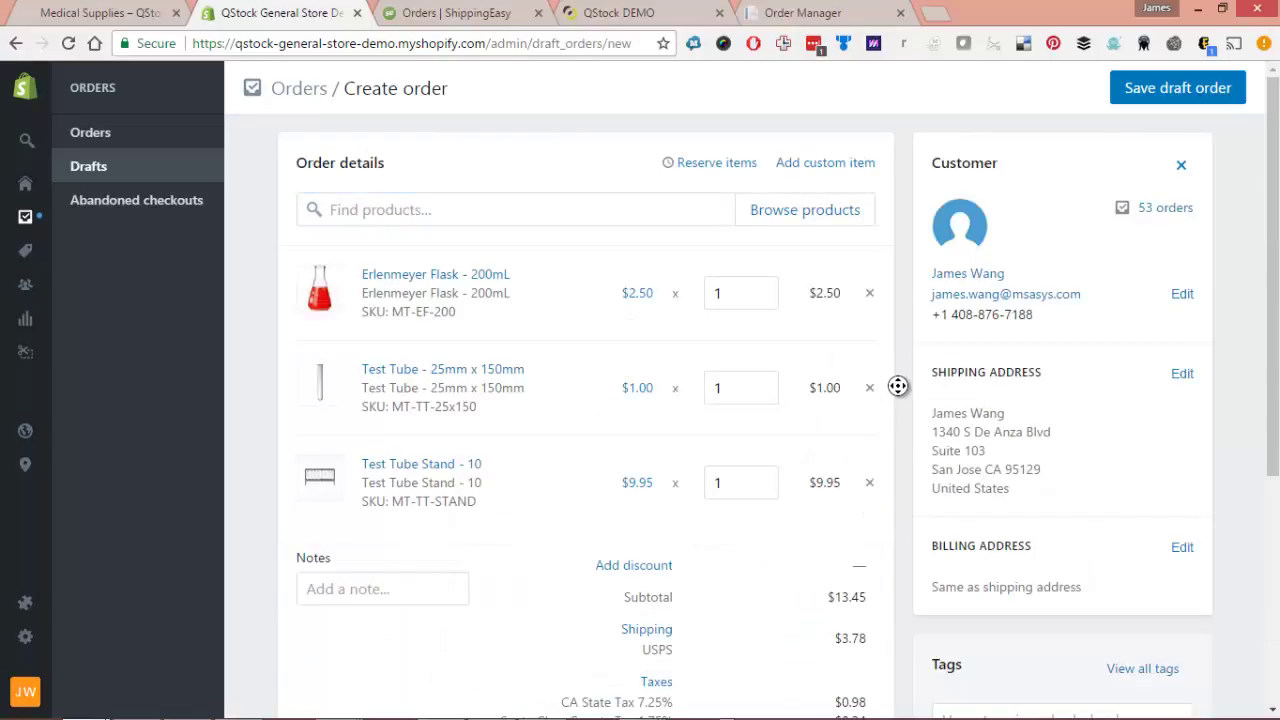
Step: Mark the draft as paid to create order Shop-1103, then review its $18.48 total
scroll(898, 427, "down", 2)
scroll(900, 427, "down", 4)
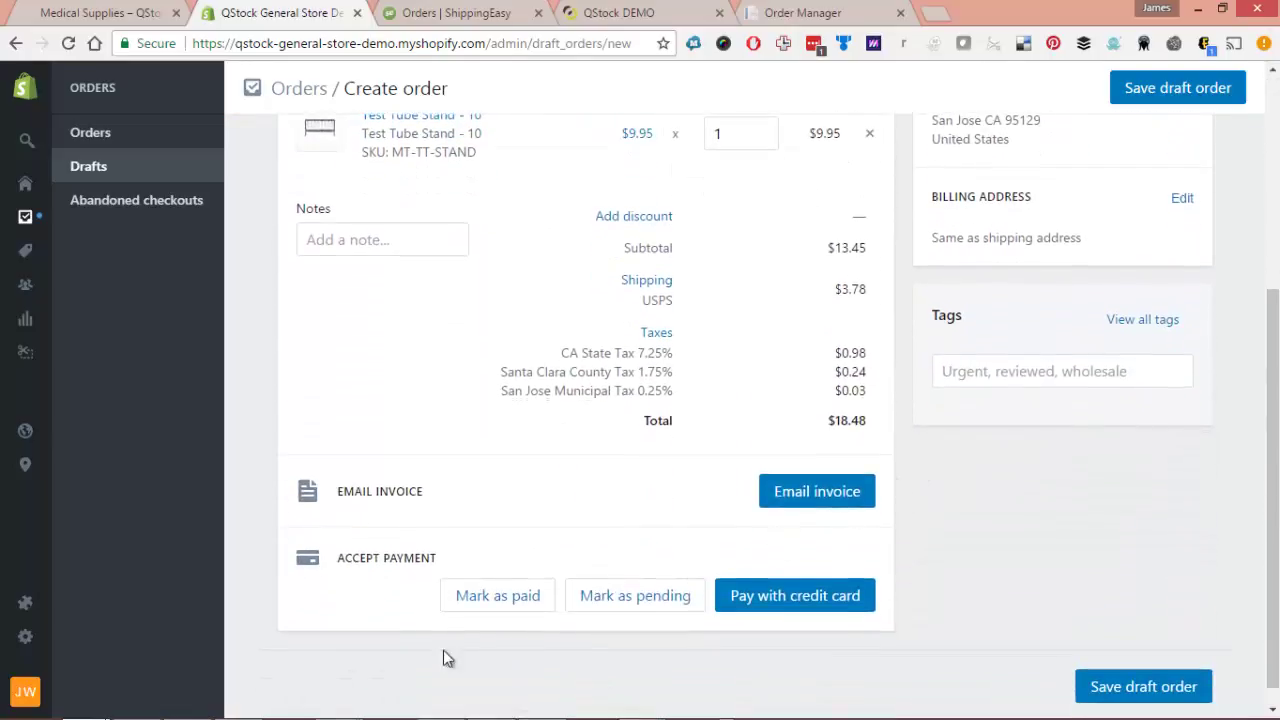
left_click(489, 596)
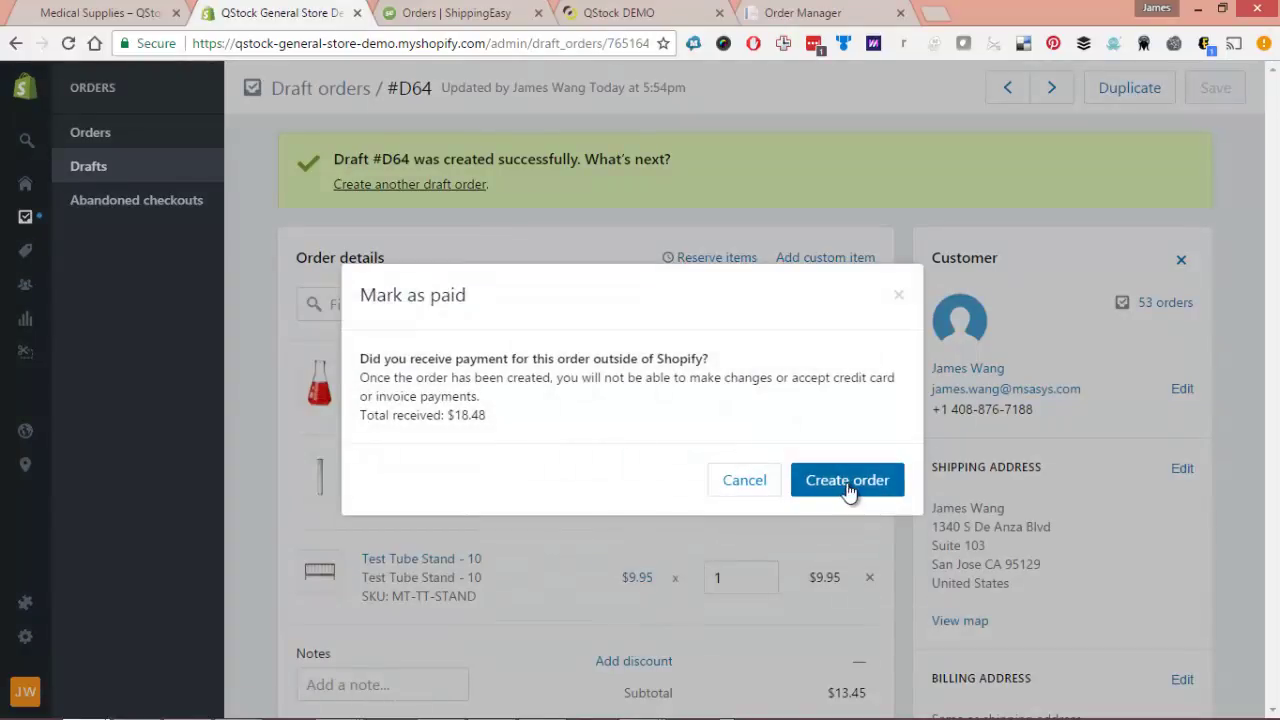
left_click(847, 481)
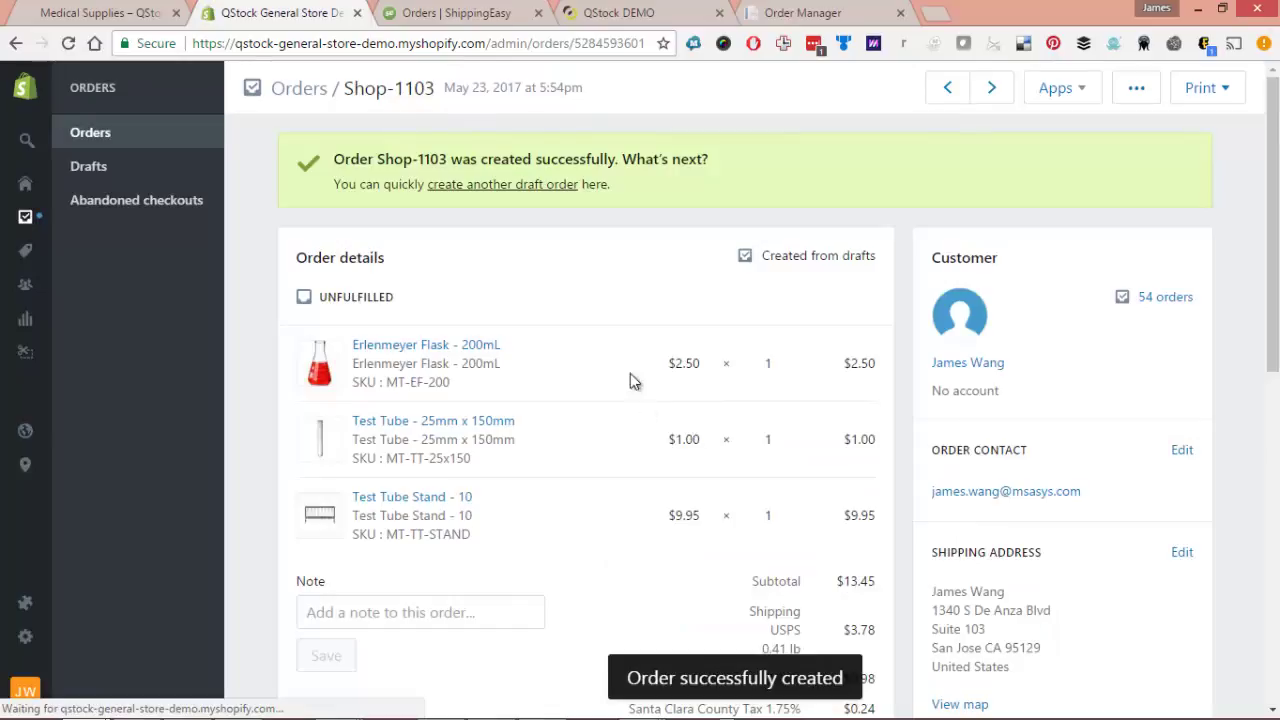
scroll(723, 414, "down", 1)
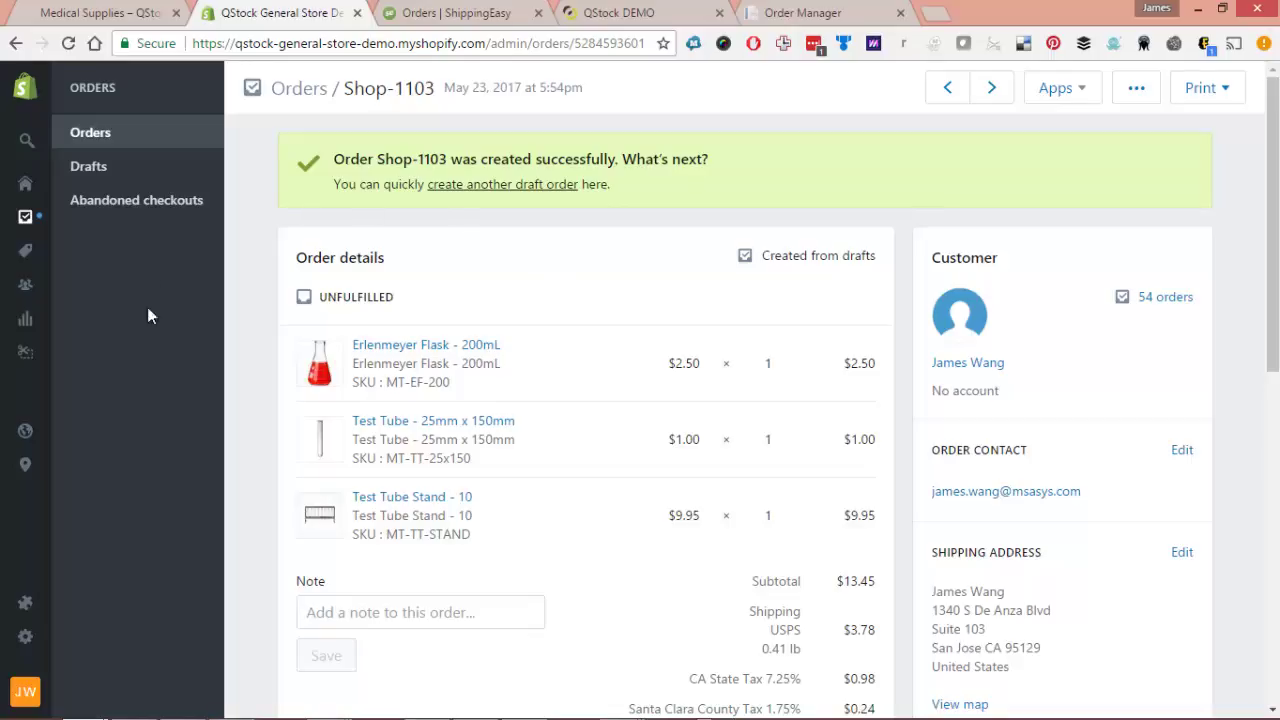
Step: Choose 1-Pick Order in MyMobiler and start picking sales order Shop-1103
key("alt+Tab")
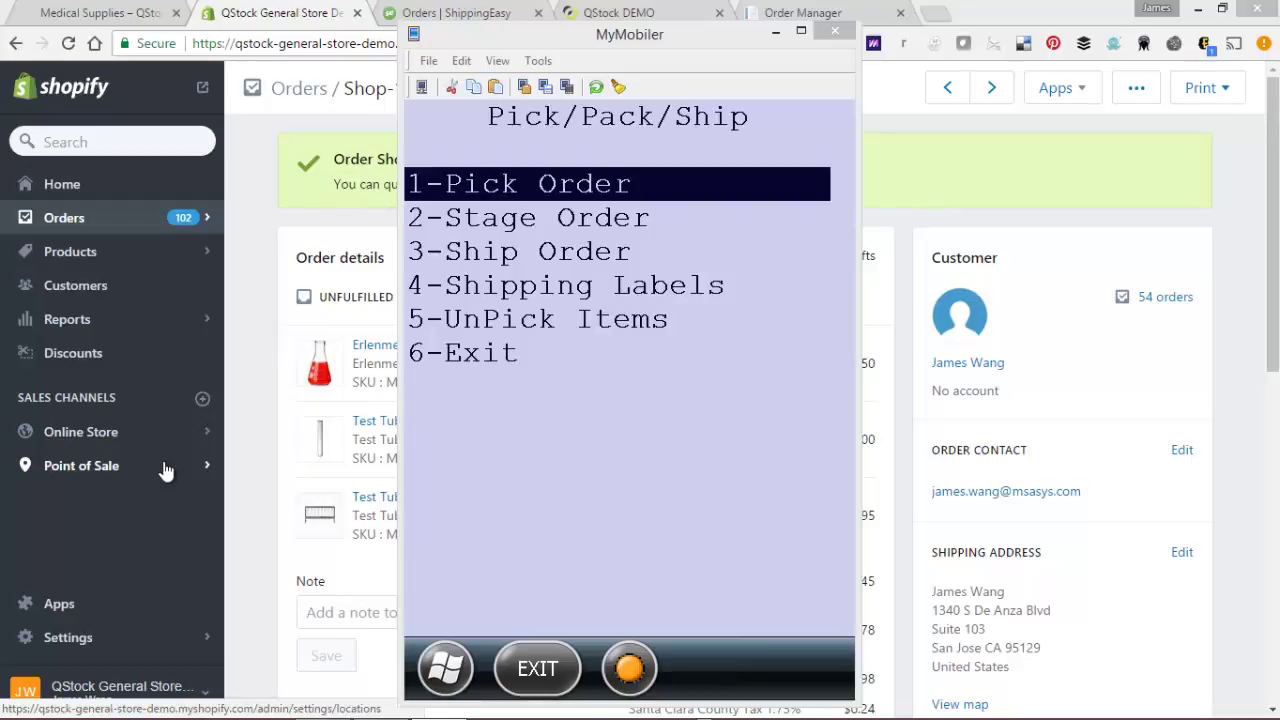
key("Down")
key("Up")
key("Return")
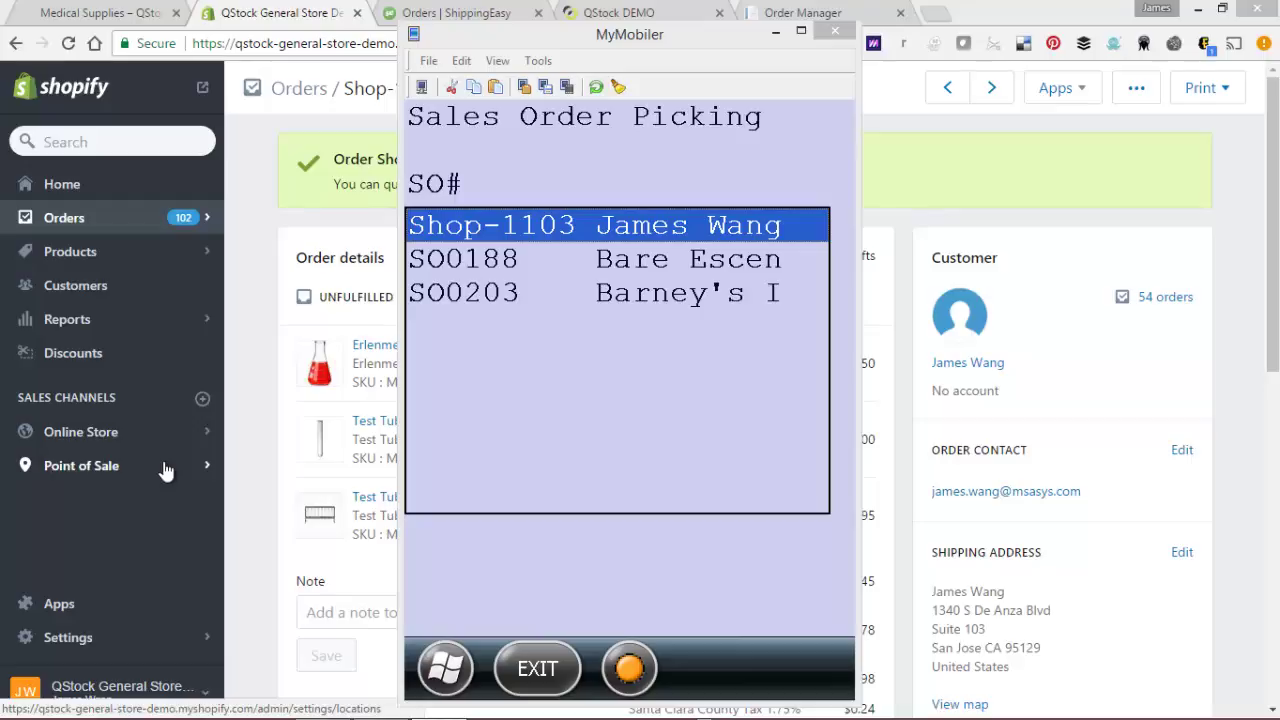
key("Return")
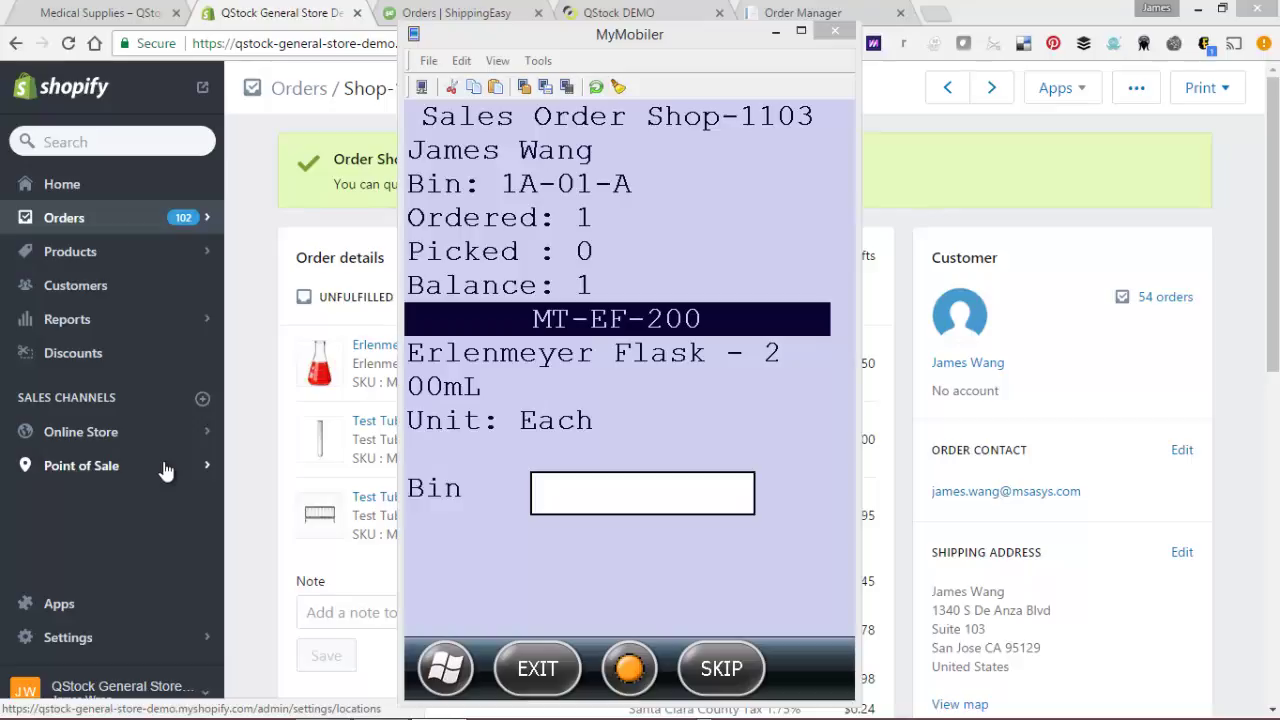
Step: Enter bin 1A-01-A and pick one Erlenmeyer Flask, item MT-EF-200
type("1A-01-A")
key("Return")
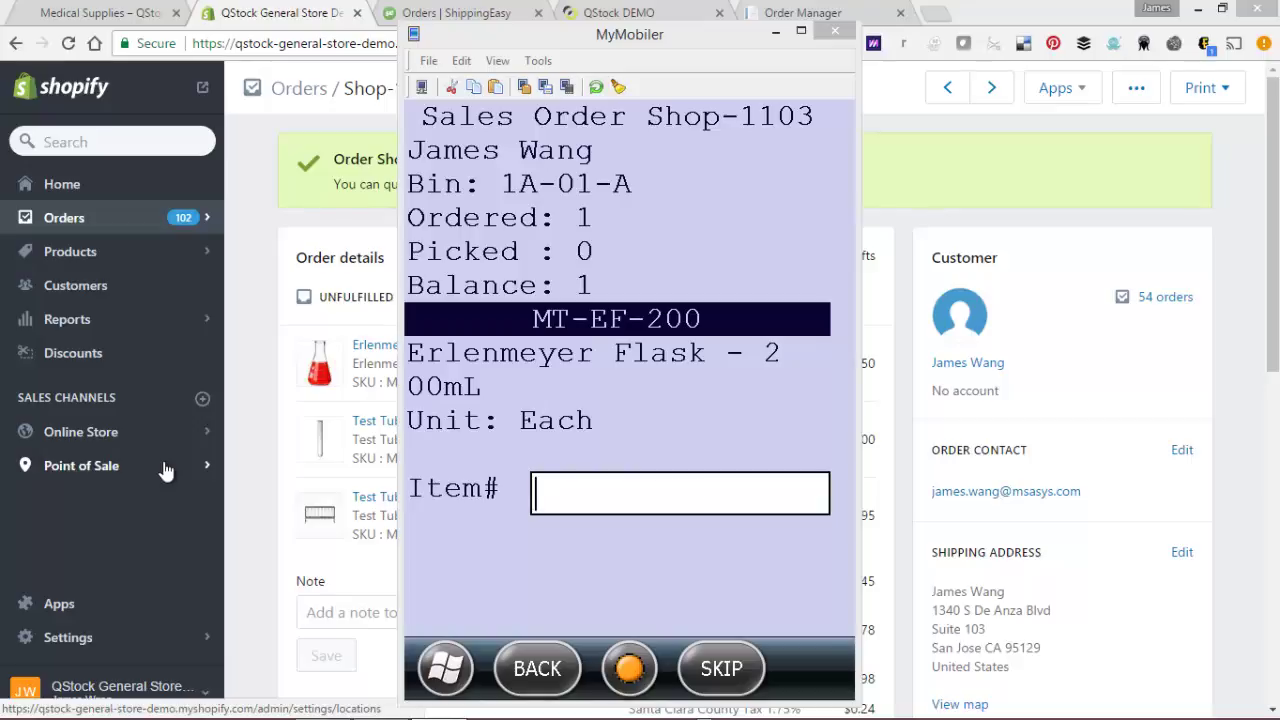
type("MT-EF-200")
key("Return")
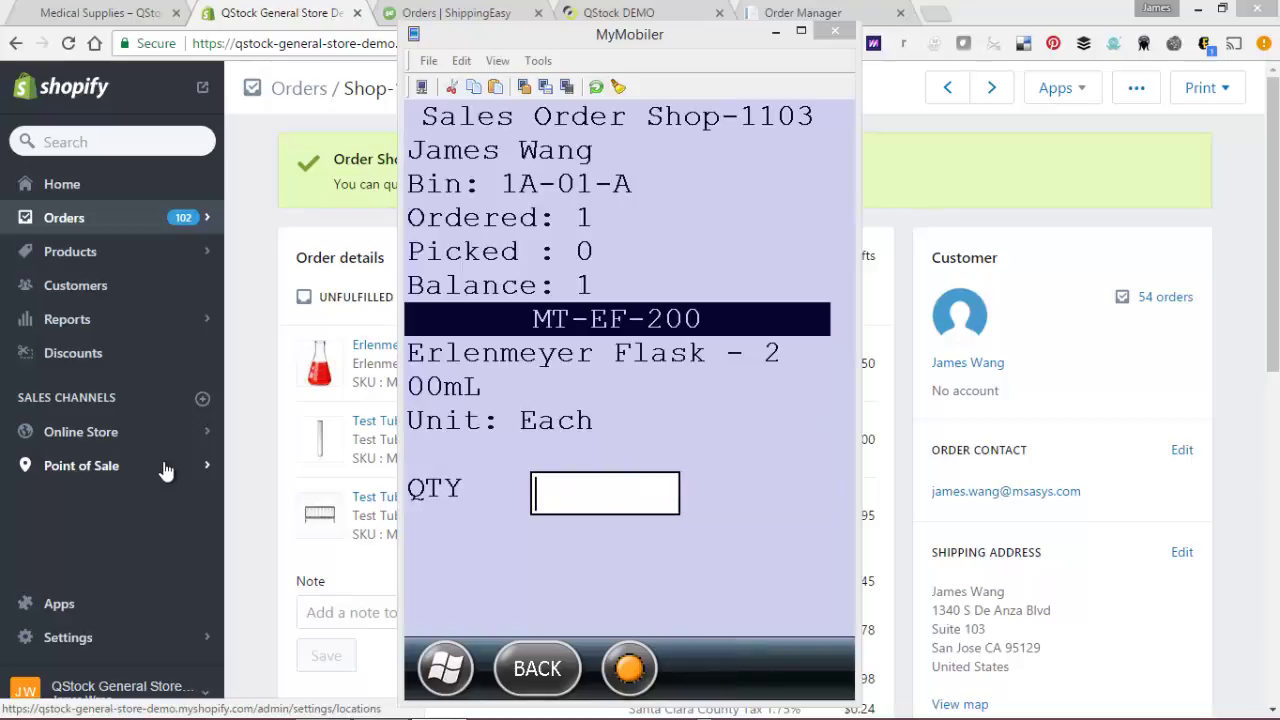
type("1")
key("Return")
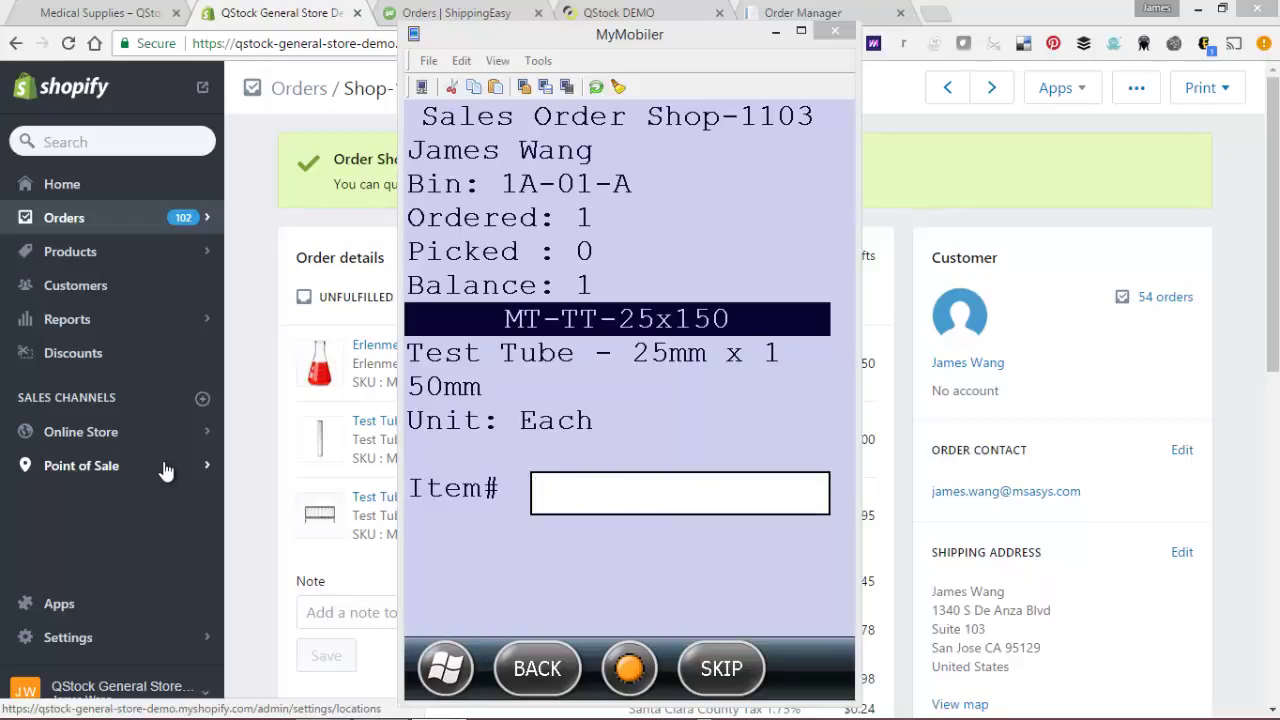
Step: Dismiss the out-of-order stand mismatch error and pick one test tube, MT-TT-25X150
type("MT-TT-STAND")
key("Return")
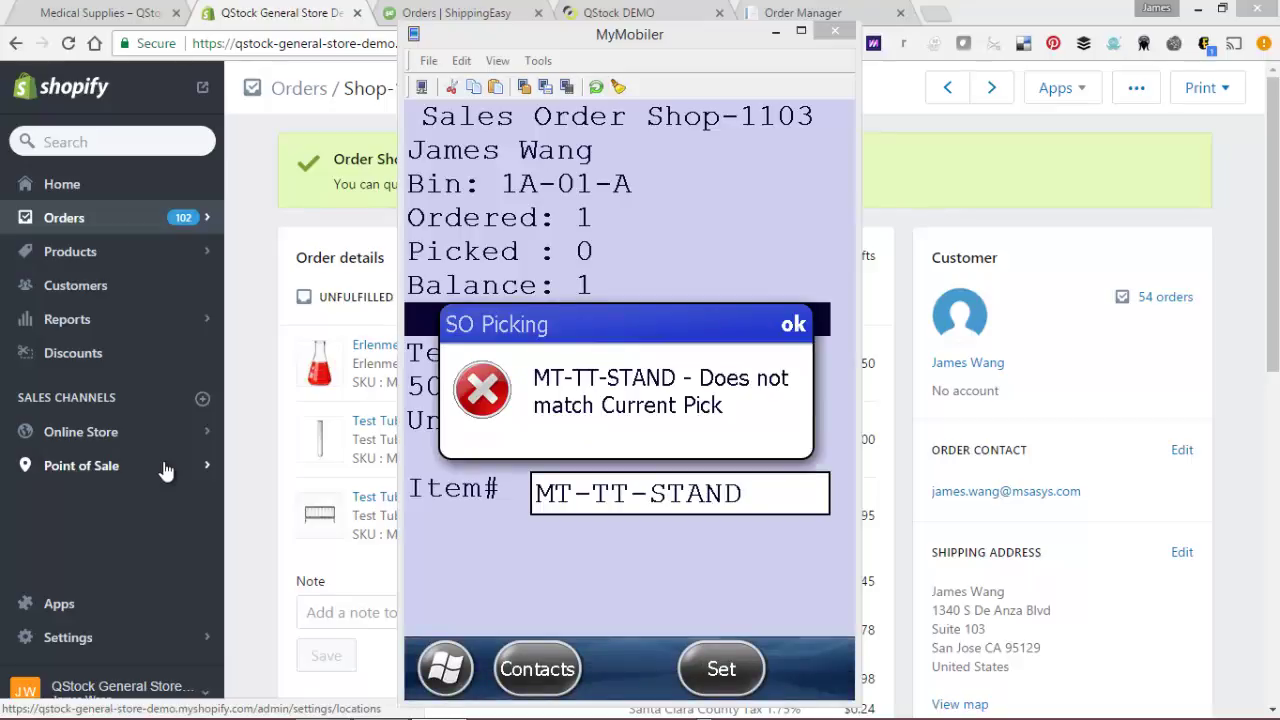
key("Return")
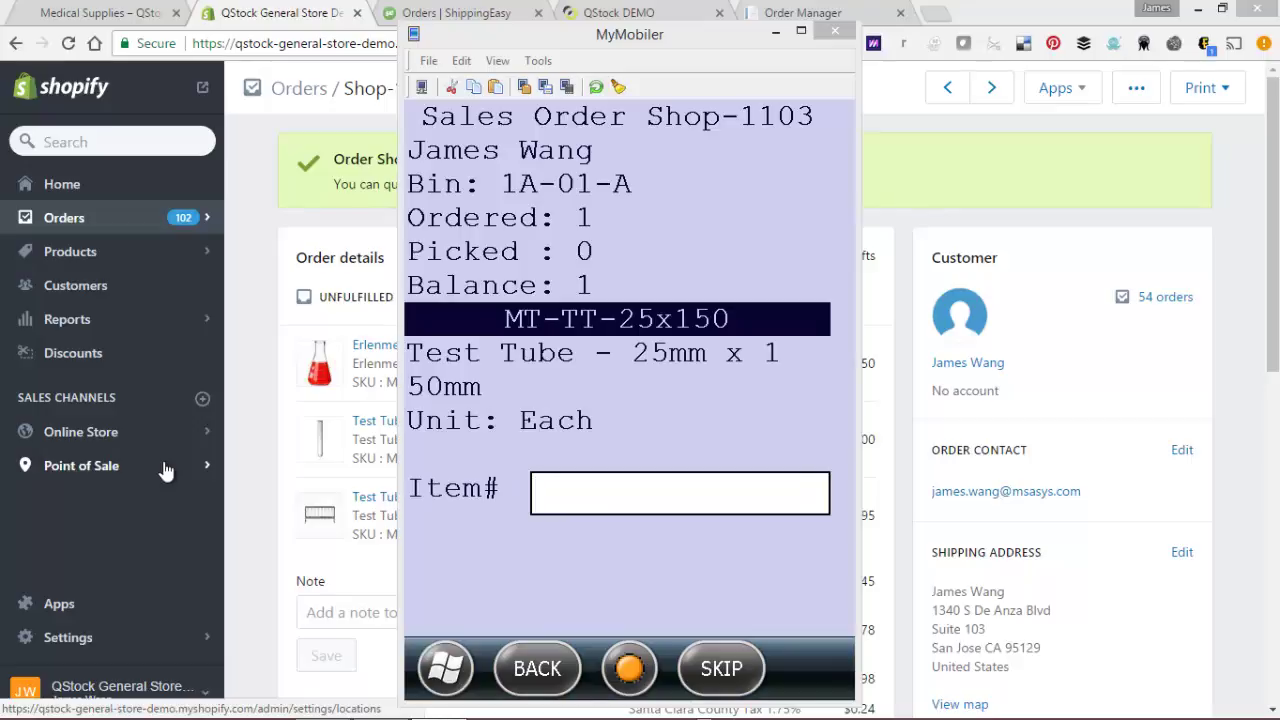
type("MT-TT-25X150")
key("Return")
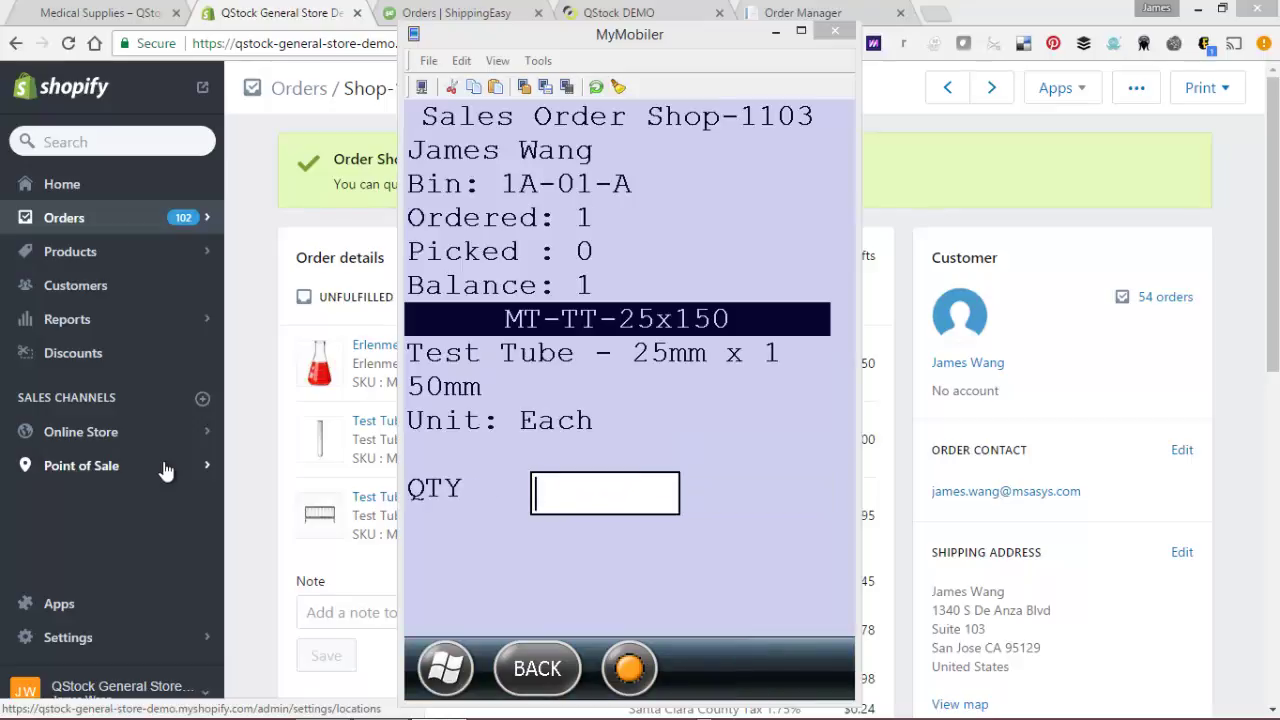
type("1")
key("Return")
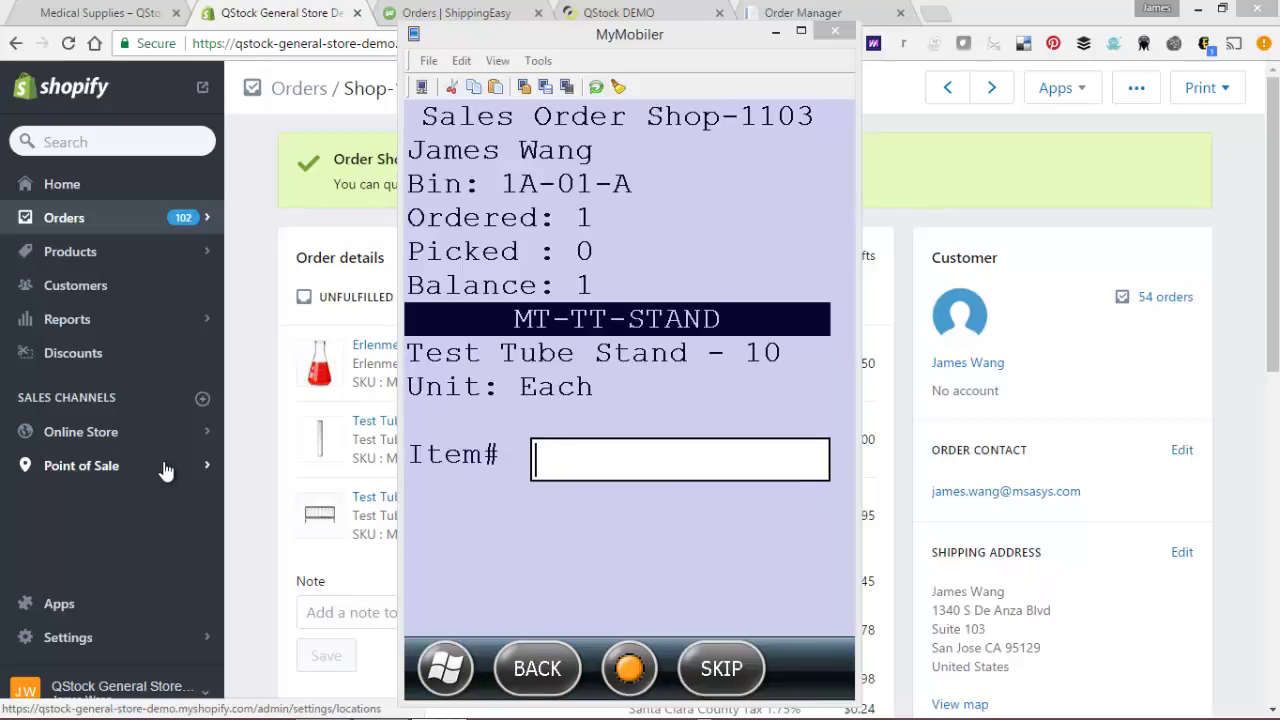
Step: Pick one test tube stand, MT-TT-STAND, and close the finished pick list
type("MT-TT-STAND")
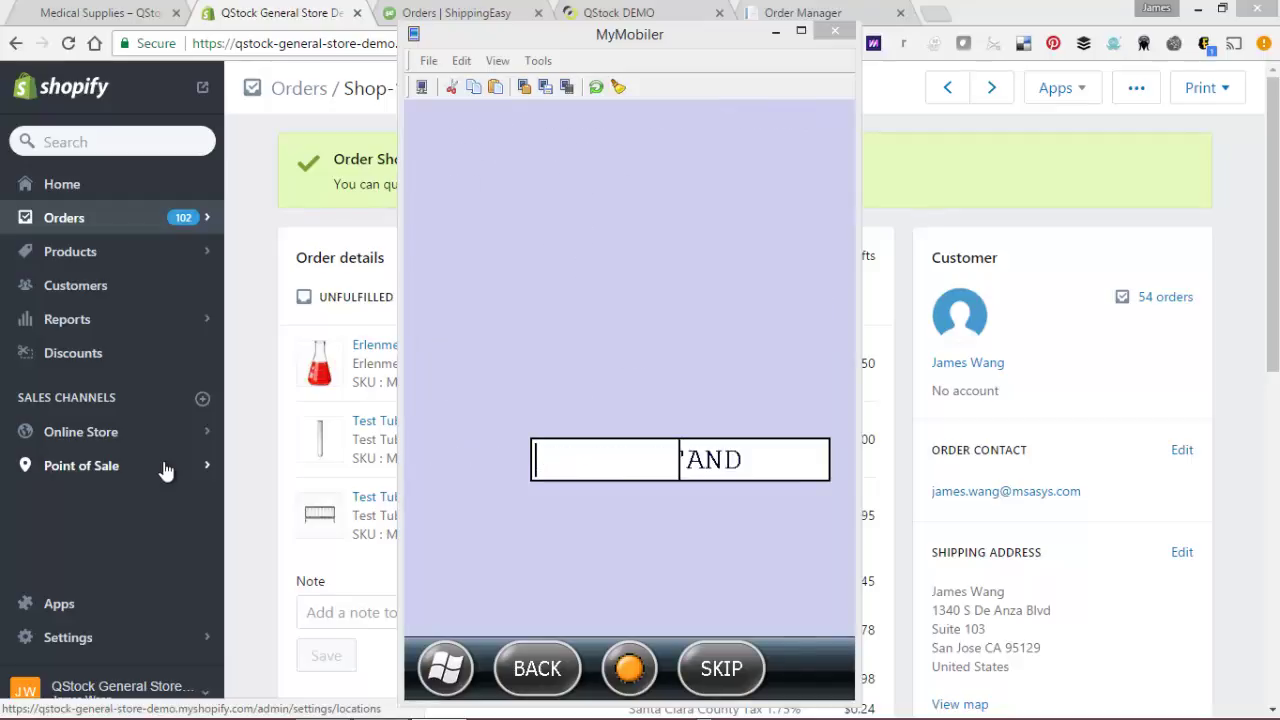
key("Return")
type("1")
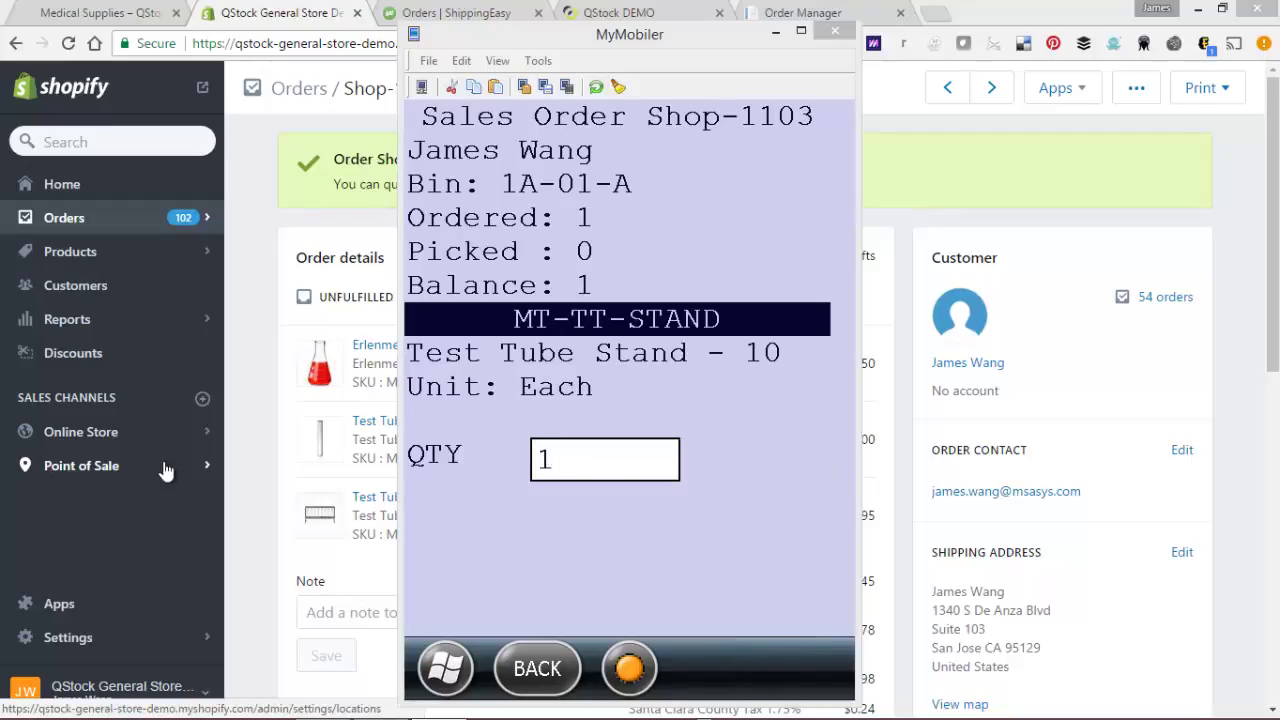
key("Return")
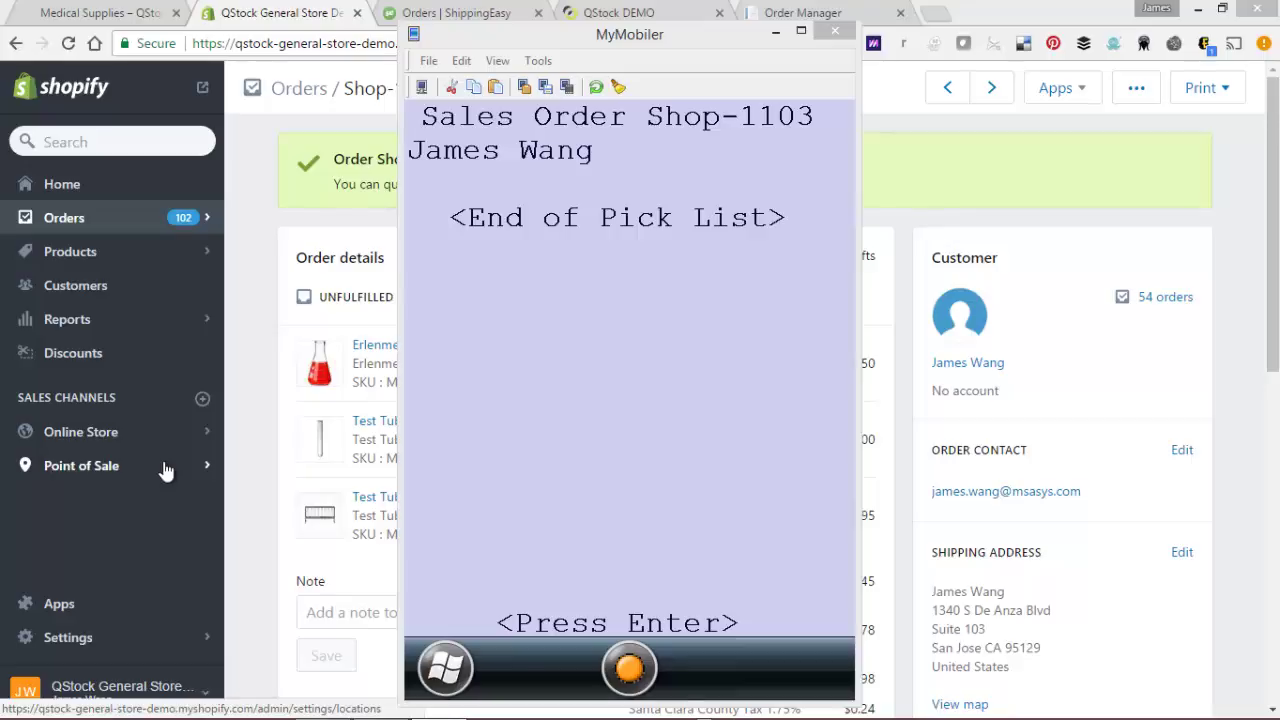
key("Return")
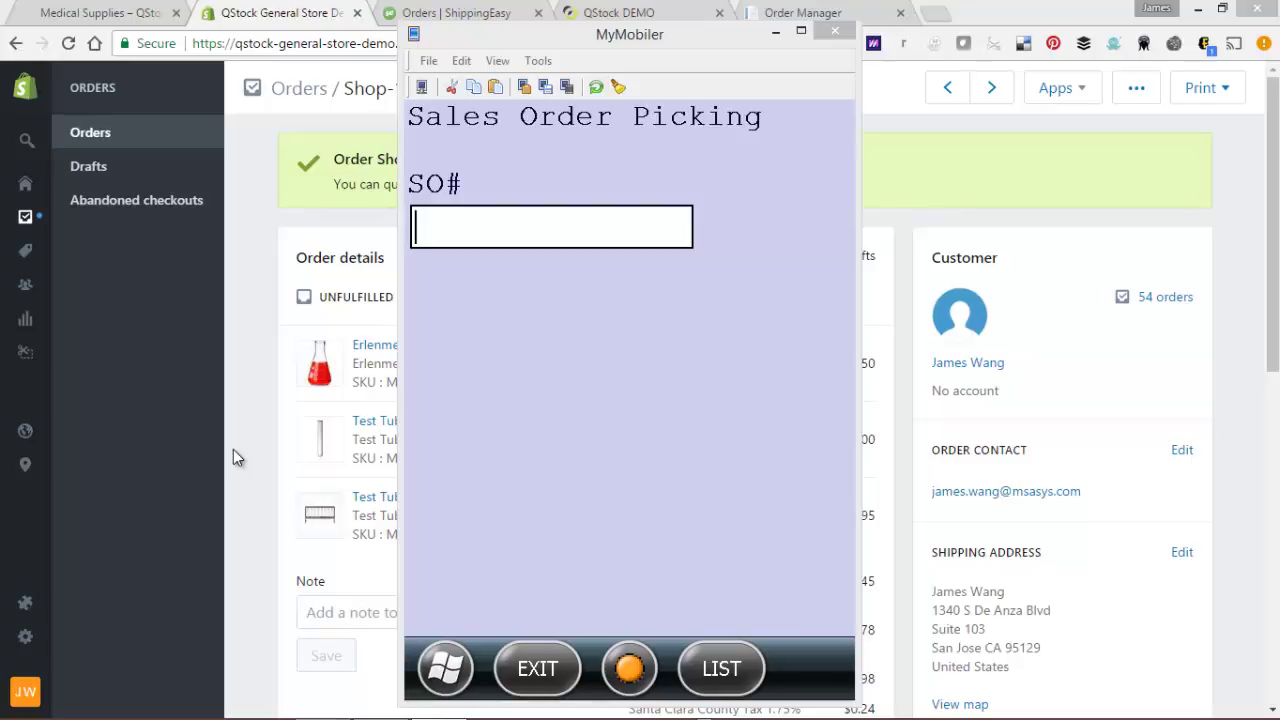
Step: Bring the Shopify page for order Shop-1103 in front of MyMobiler
left_click(234, 449)
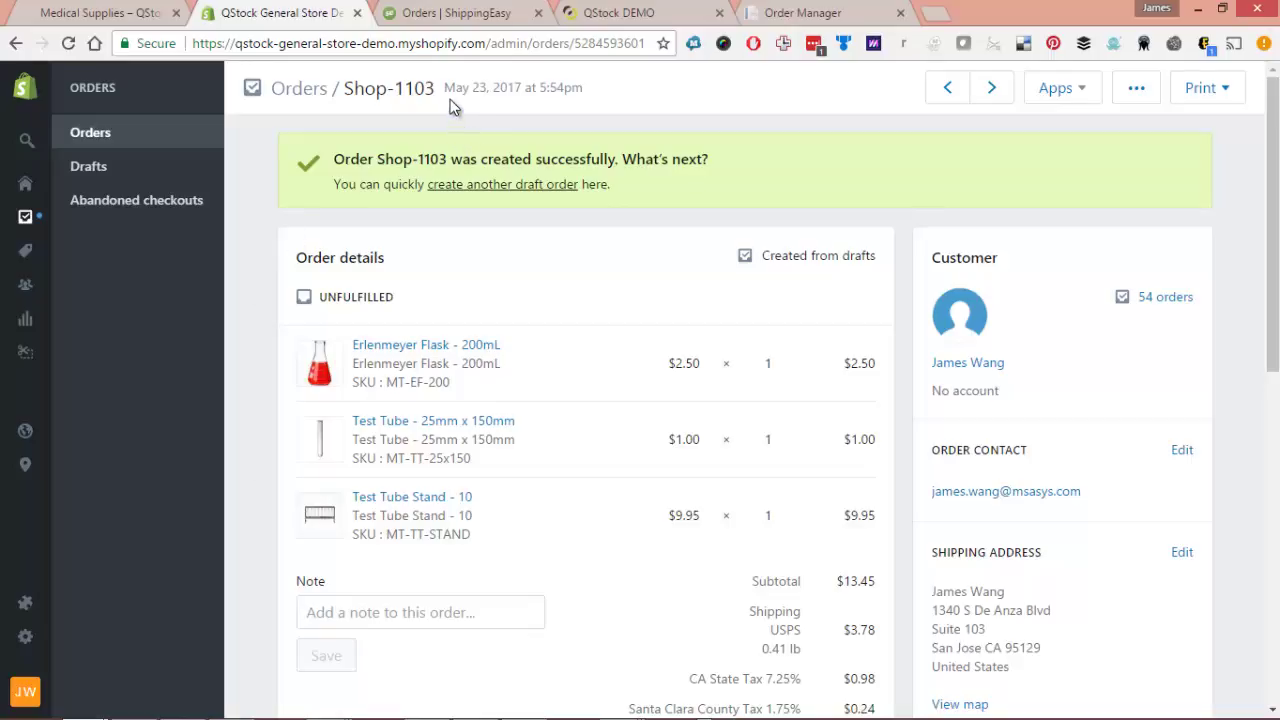
Step: Reload the ShippingEasy orders and show the three line items of order 1103
left_click(458, 18)
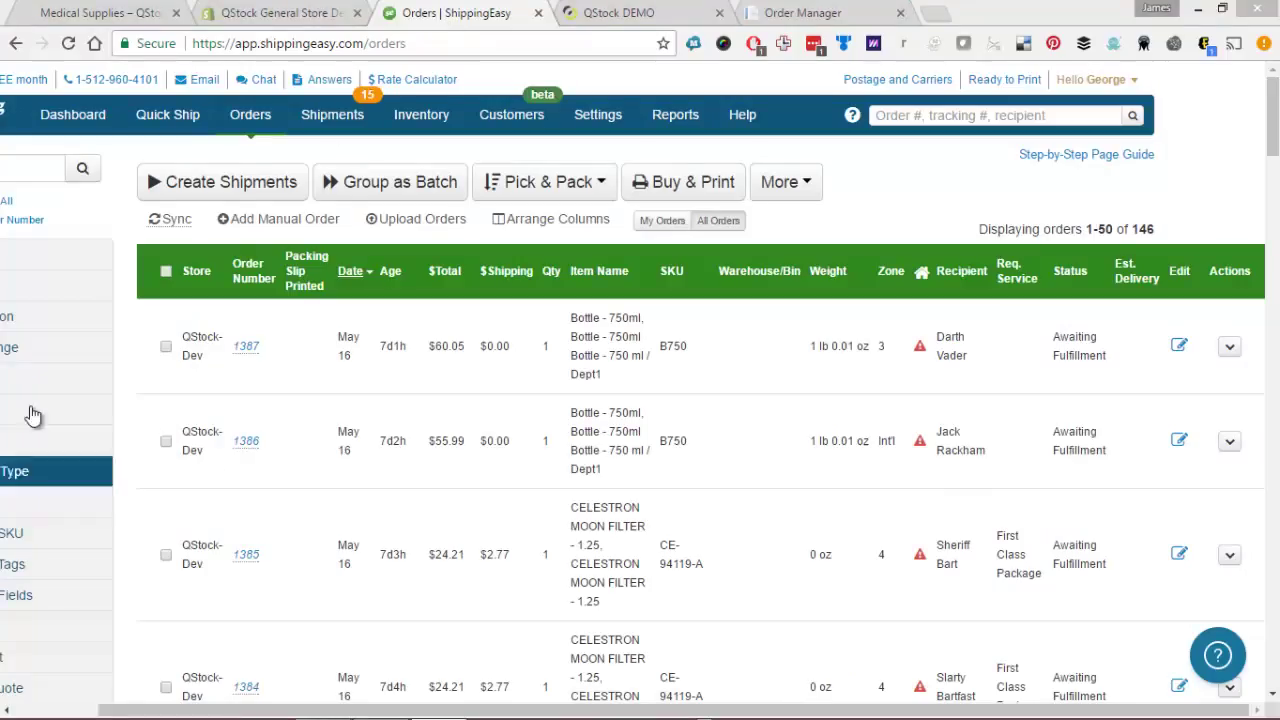
left_click(70, 45)
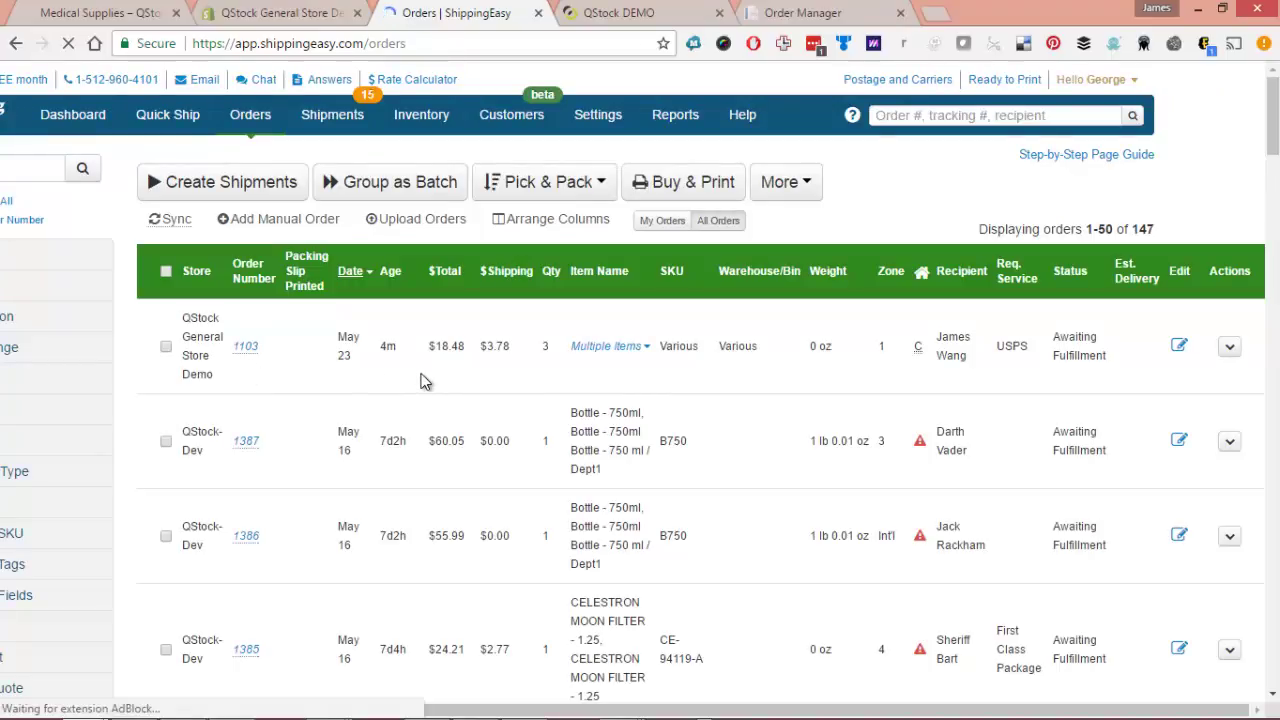
left_click(646, 346)
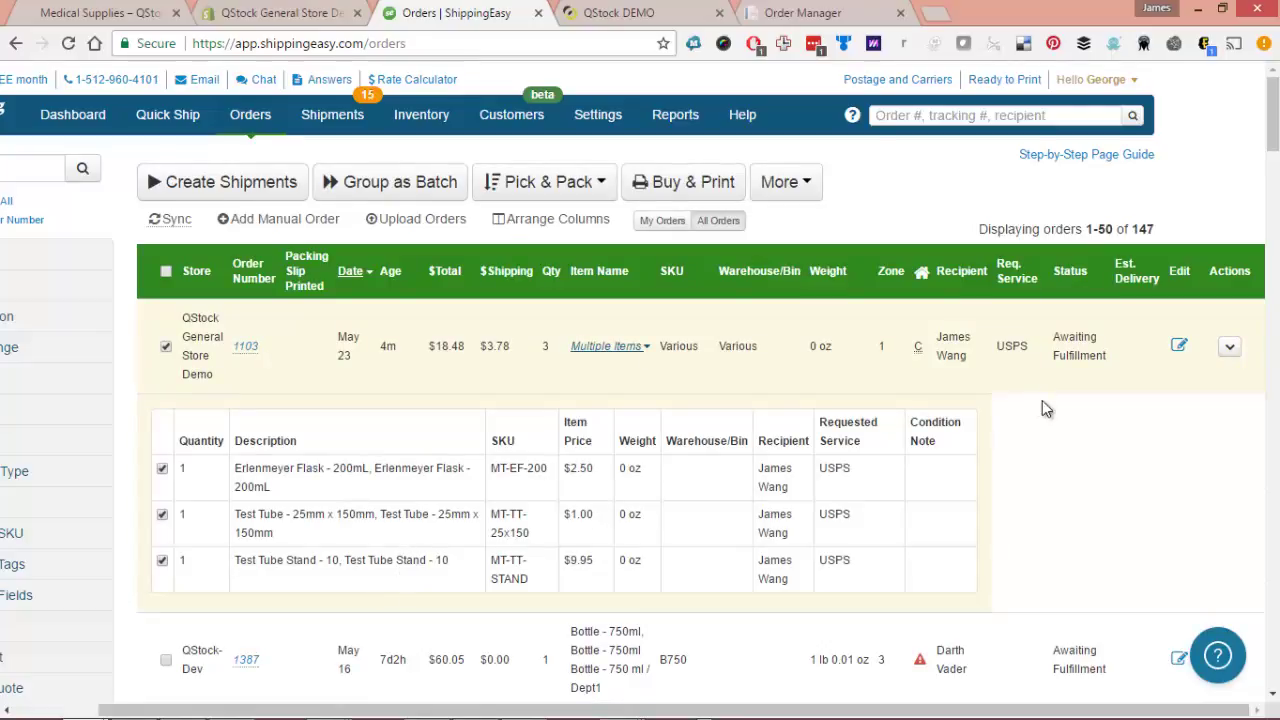
left_click(1229, 350)
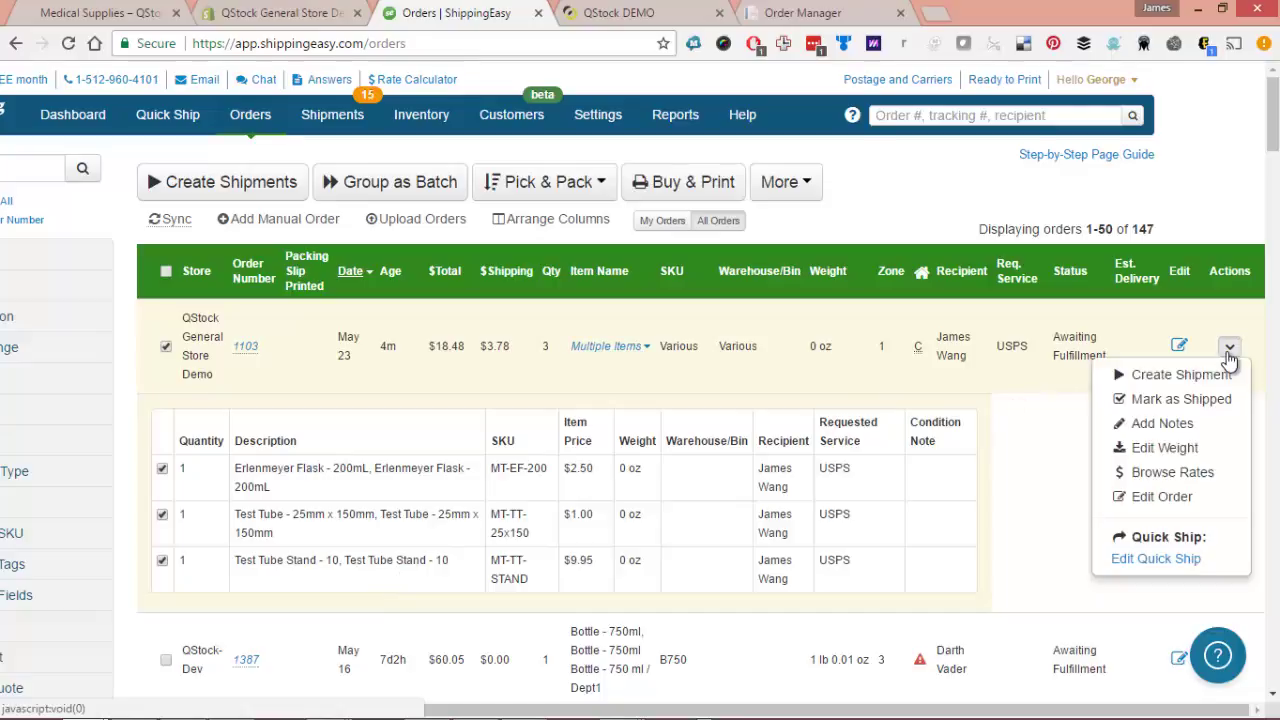
Step: Mark order 1103 as shipped via USPS, entering its tracking number
left_click(1160, 403)
type("14725894135")
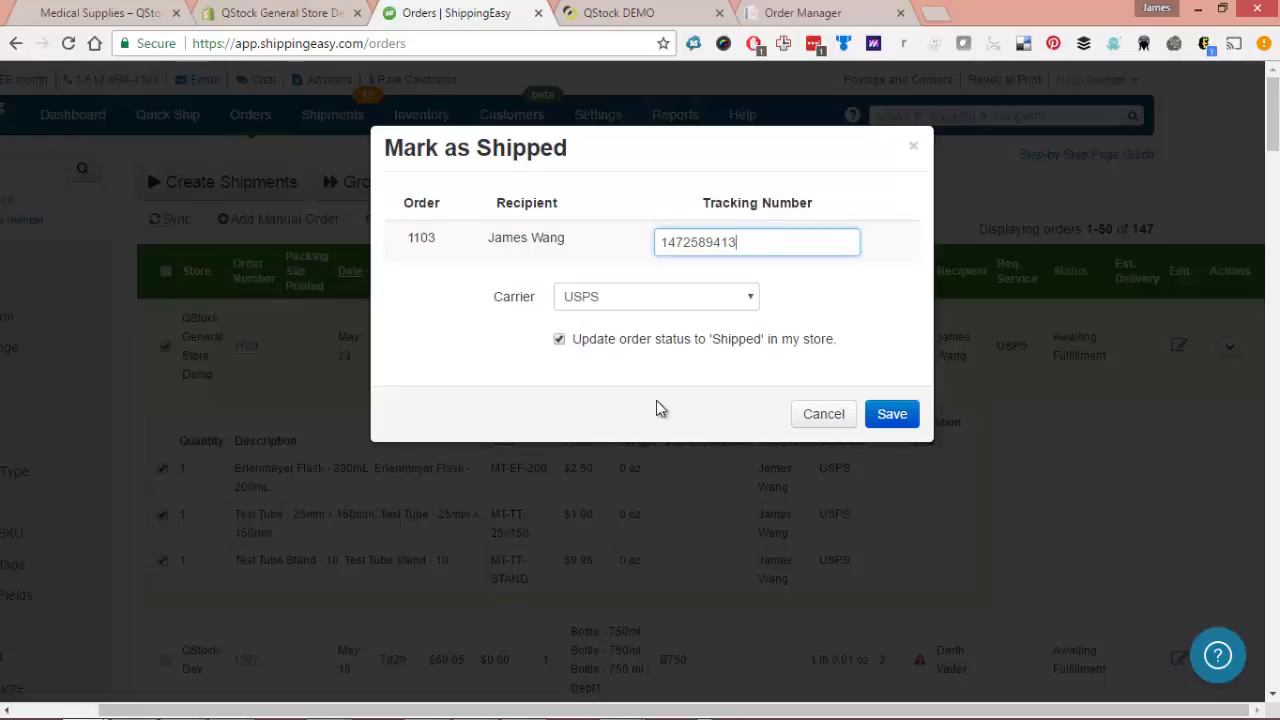
left_click(893, 414)
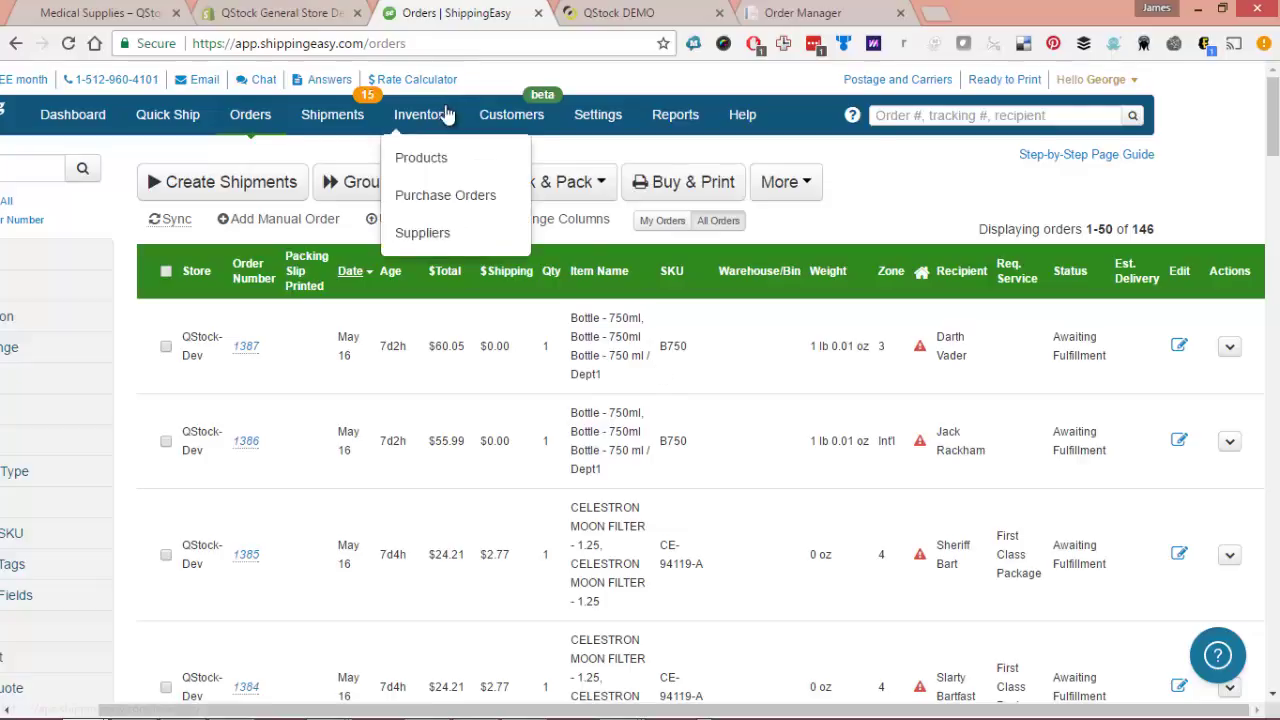
Step: Reload Shop-1103 to confirm it's fulfilled by ShippingEasy, then go to Intacct
left_click(300, 12)
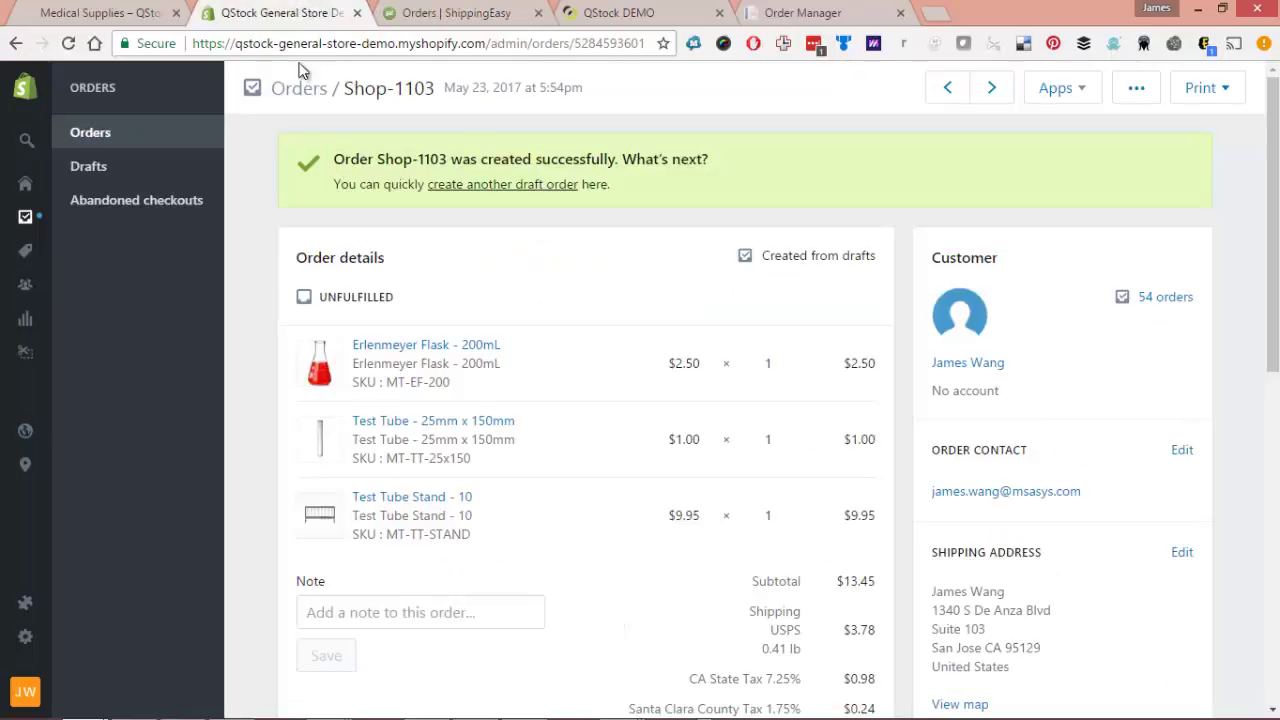
left_click(68, 43)
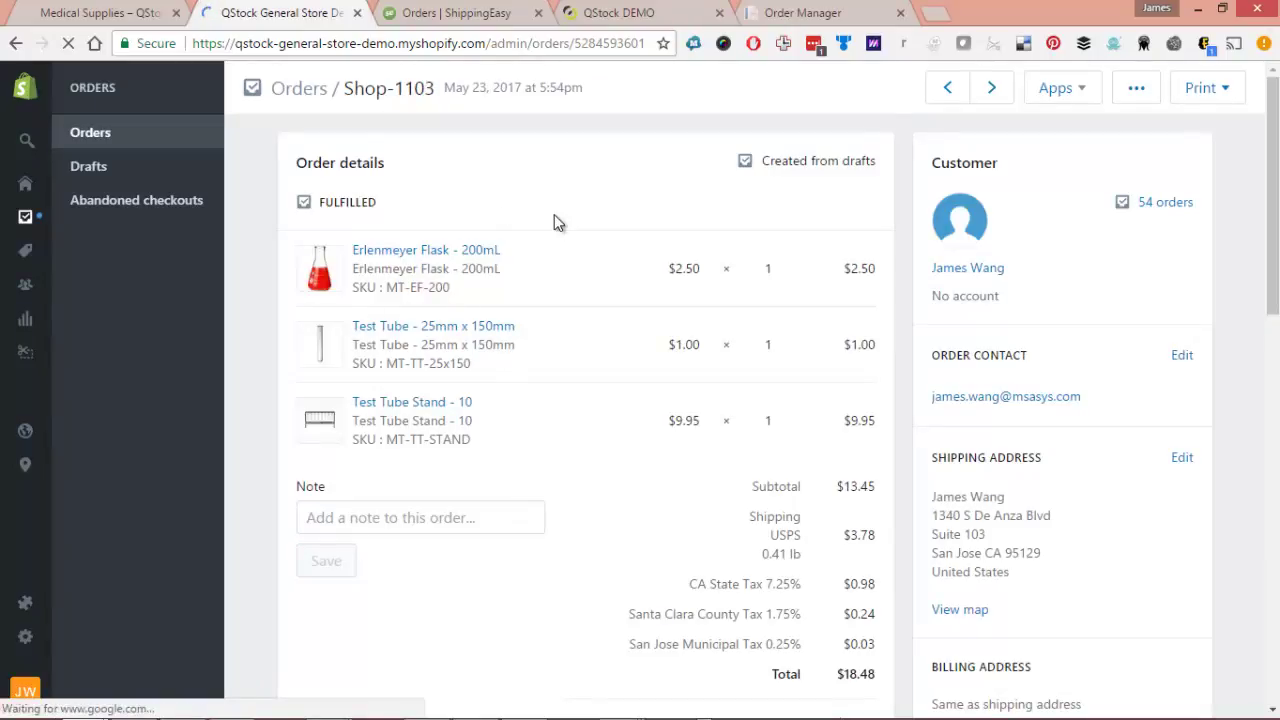
left_click_drag(1268, 208, 1248, 428)
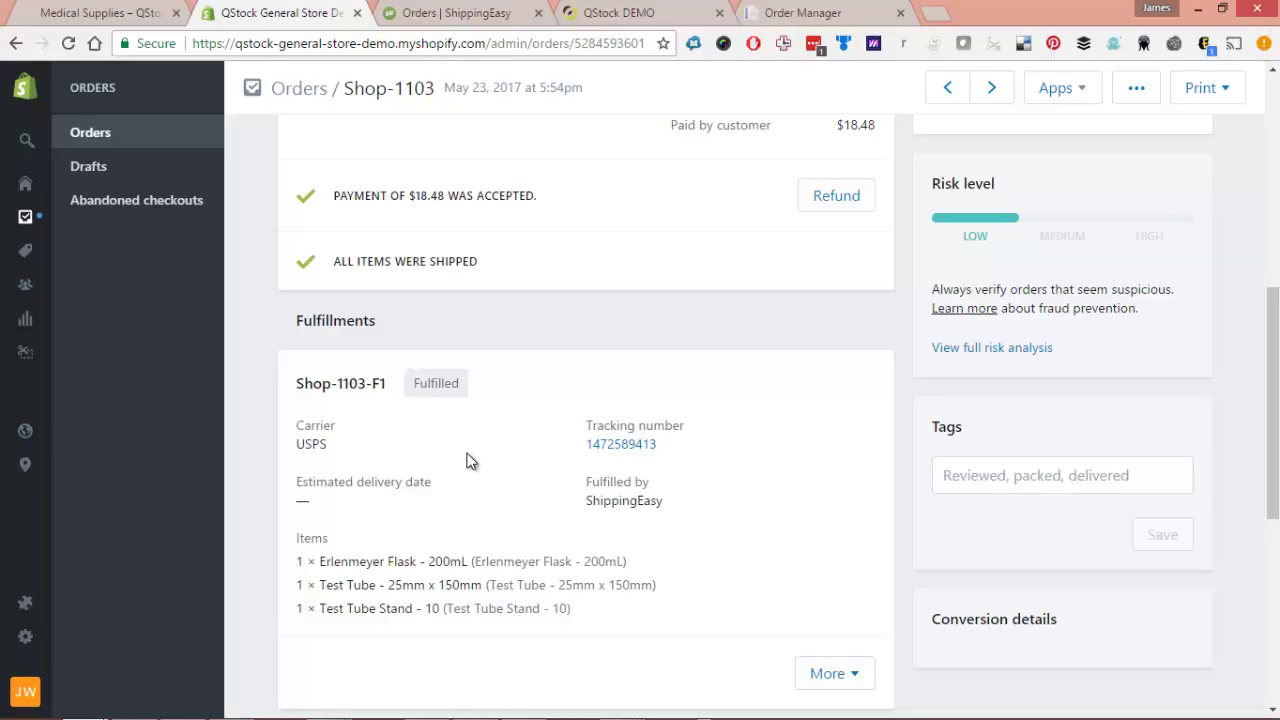
key("ctrl+4")
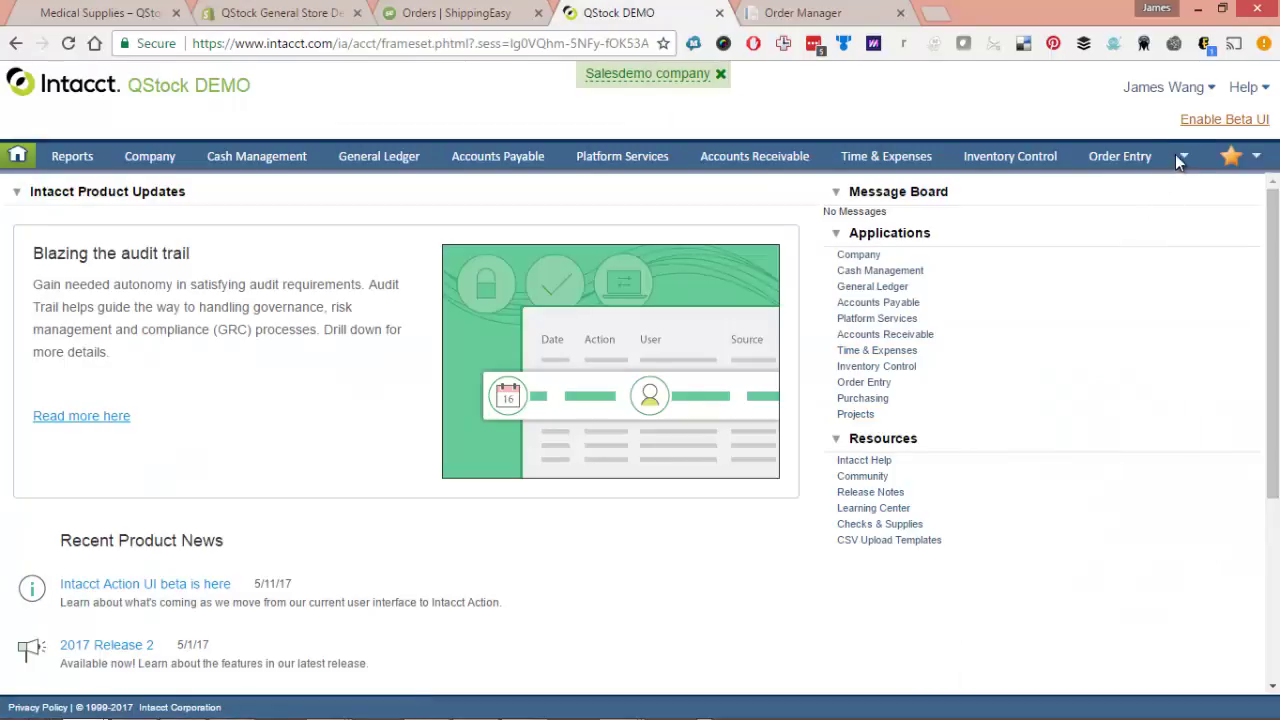
Step: From the Order Entry transactions list, open pending sales invoice ARIN-1104 for Shop-1103
mouse_move(1121, 162)
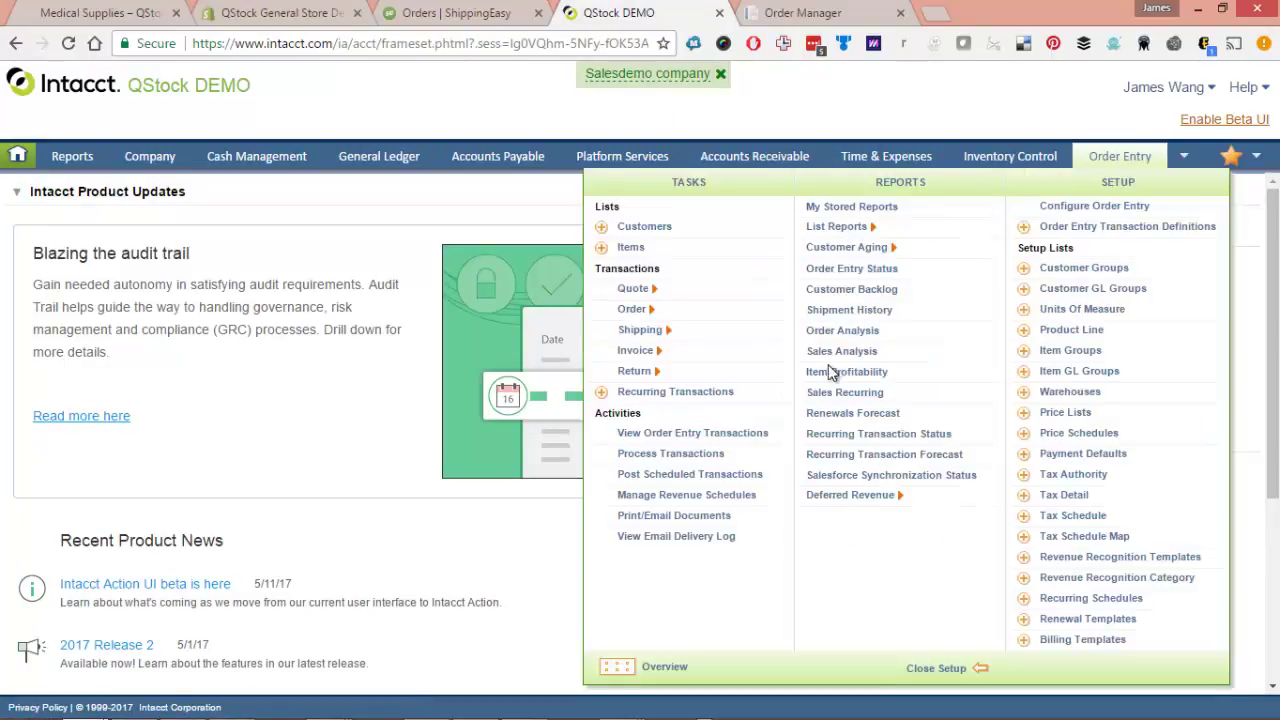
left_click(708, 434)
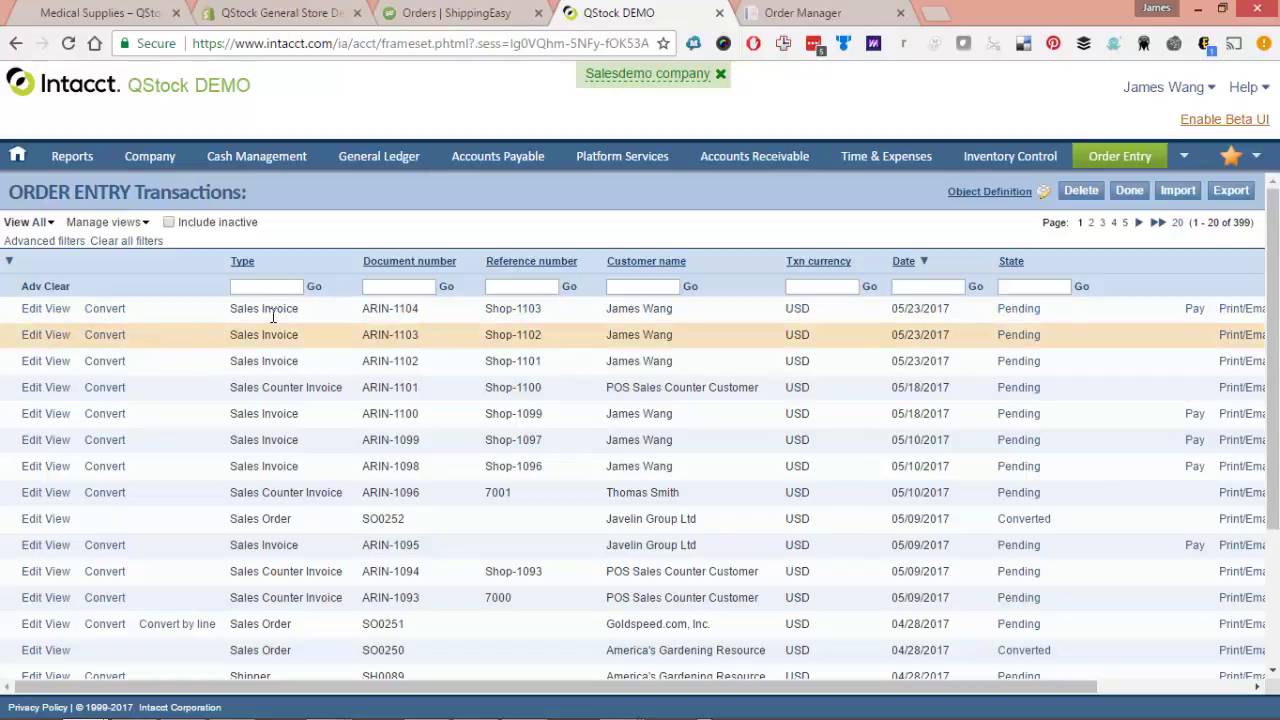
left_click(312, 313)
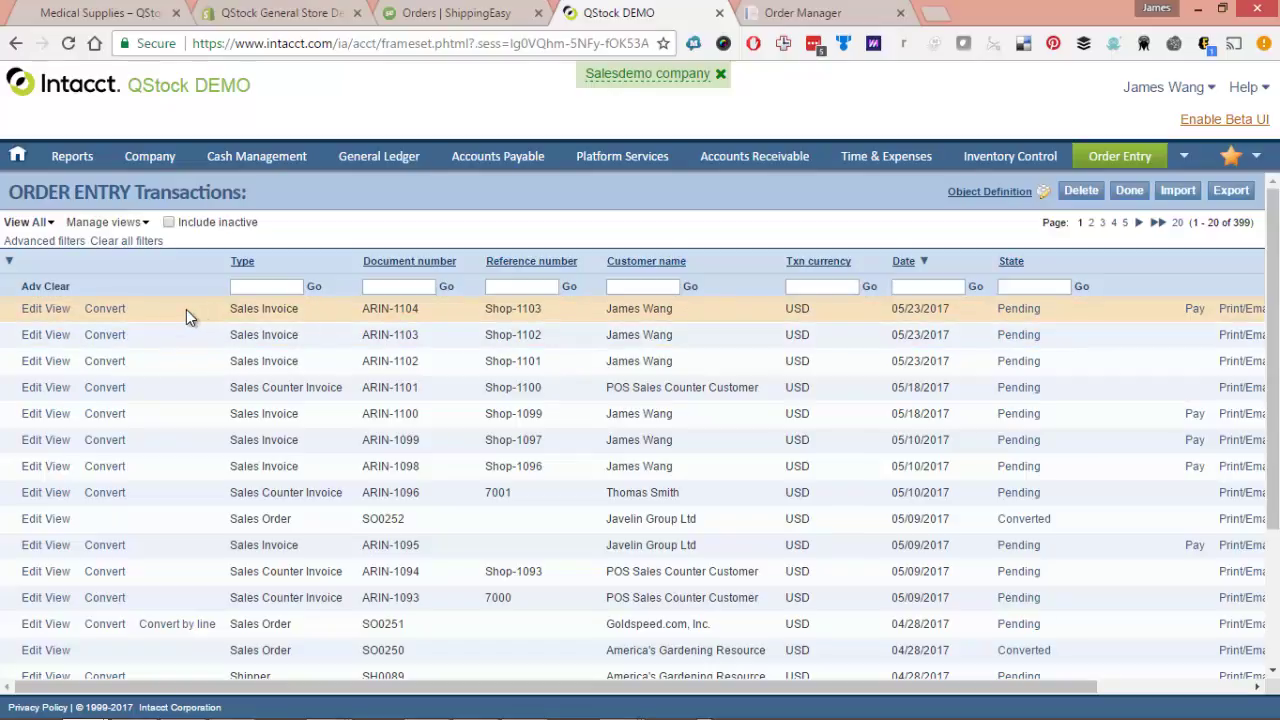
left_click(57, 309)
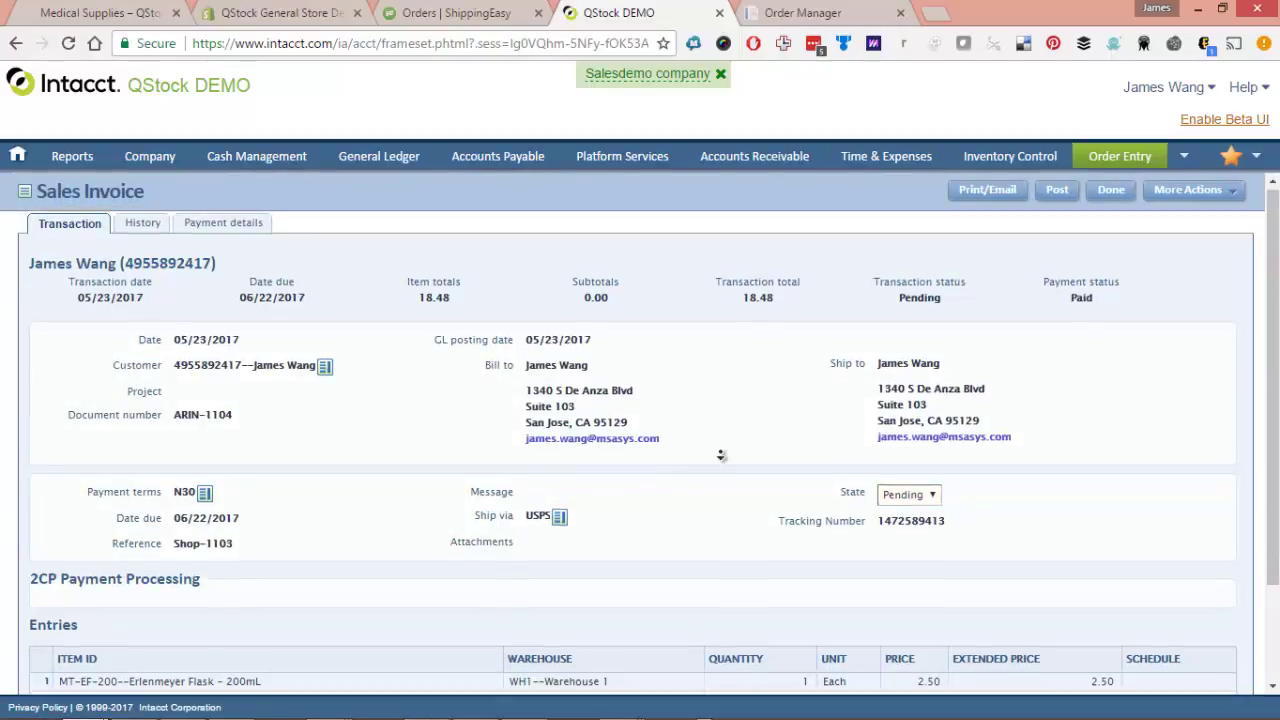
Step: Check invoice ARIN-1104's 18.48 total and Paid payment details, then go to QStock Inventory
scroll(721, 411, "down", 2)
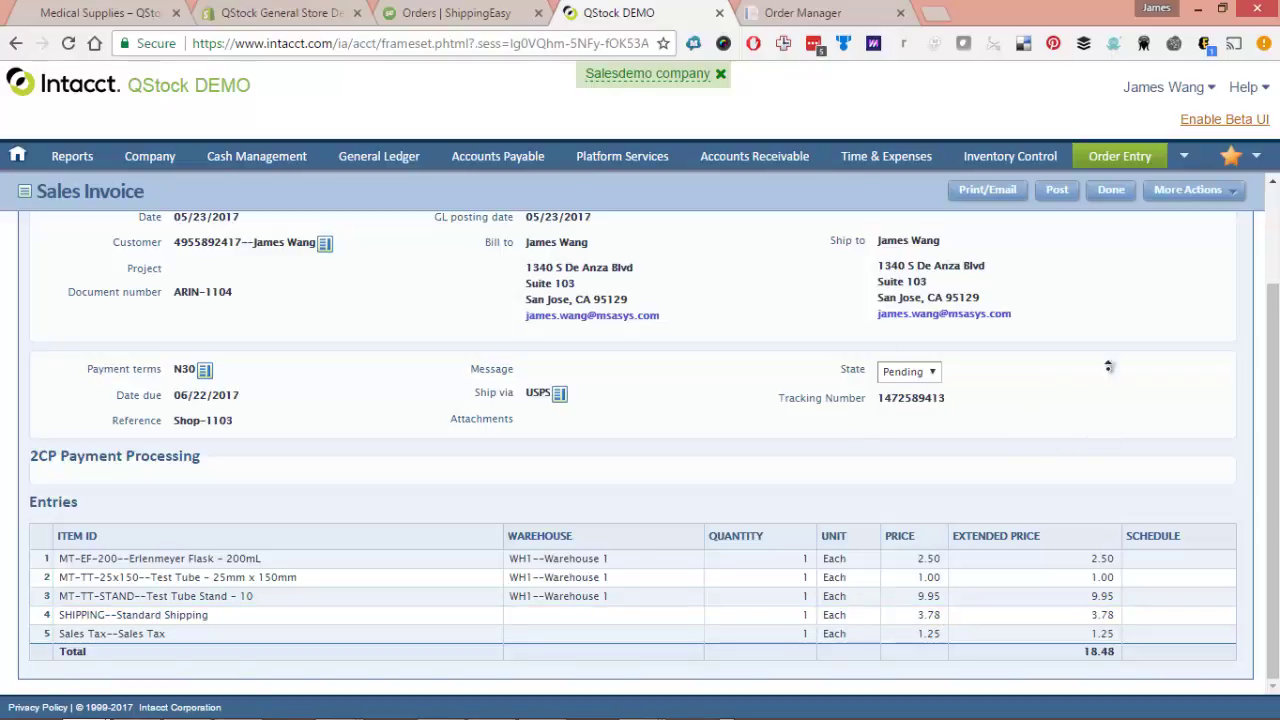
scroll(1100, 434, "up", 3)
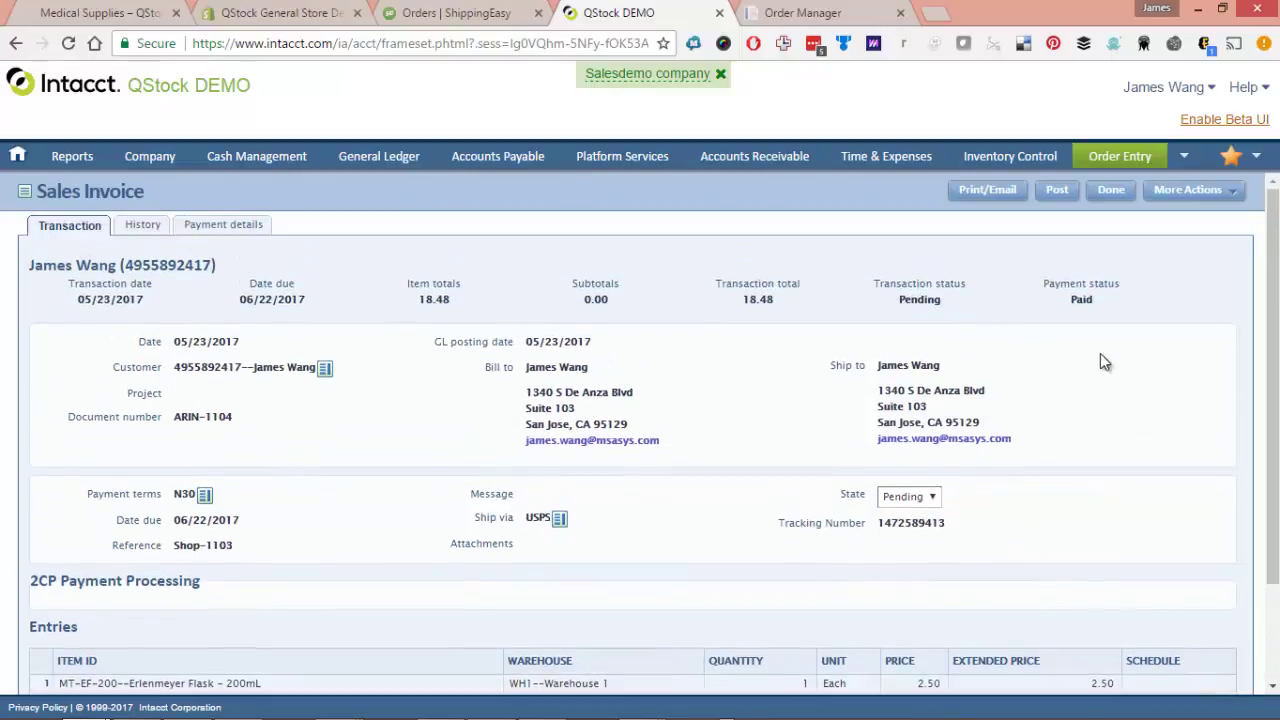
left_click(248, 229)
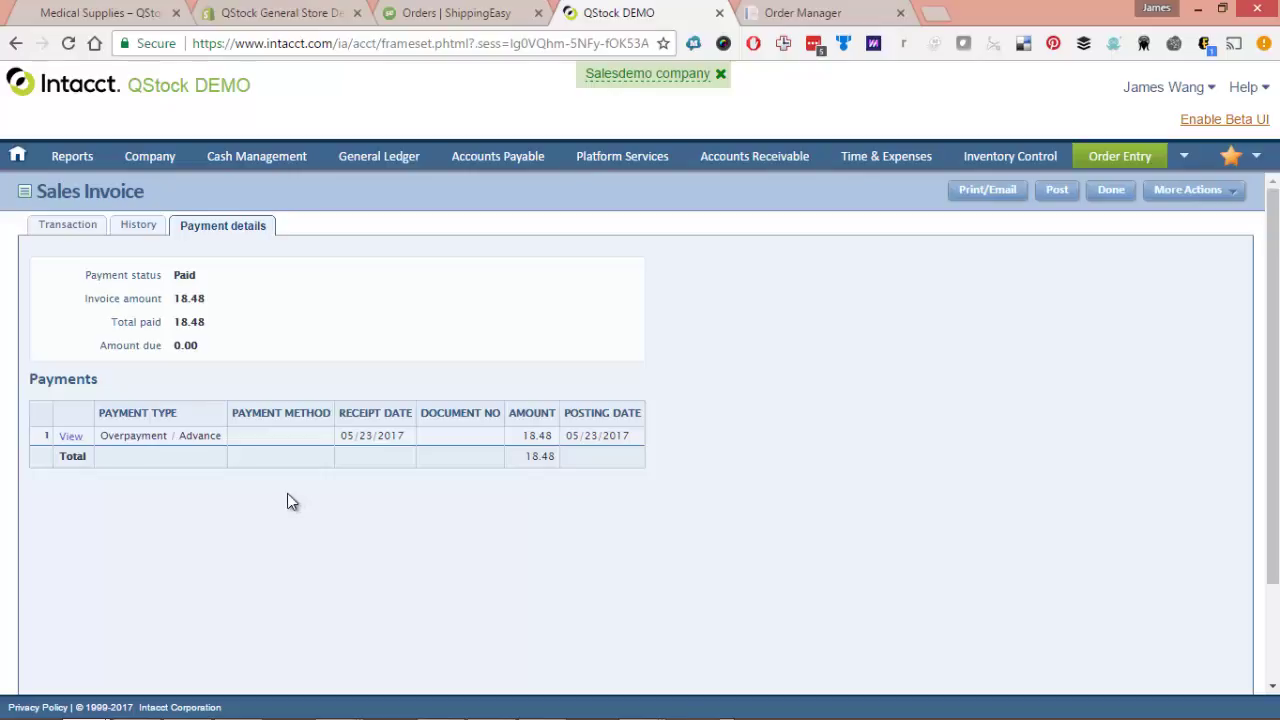
left_click(84, 228)
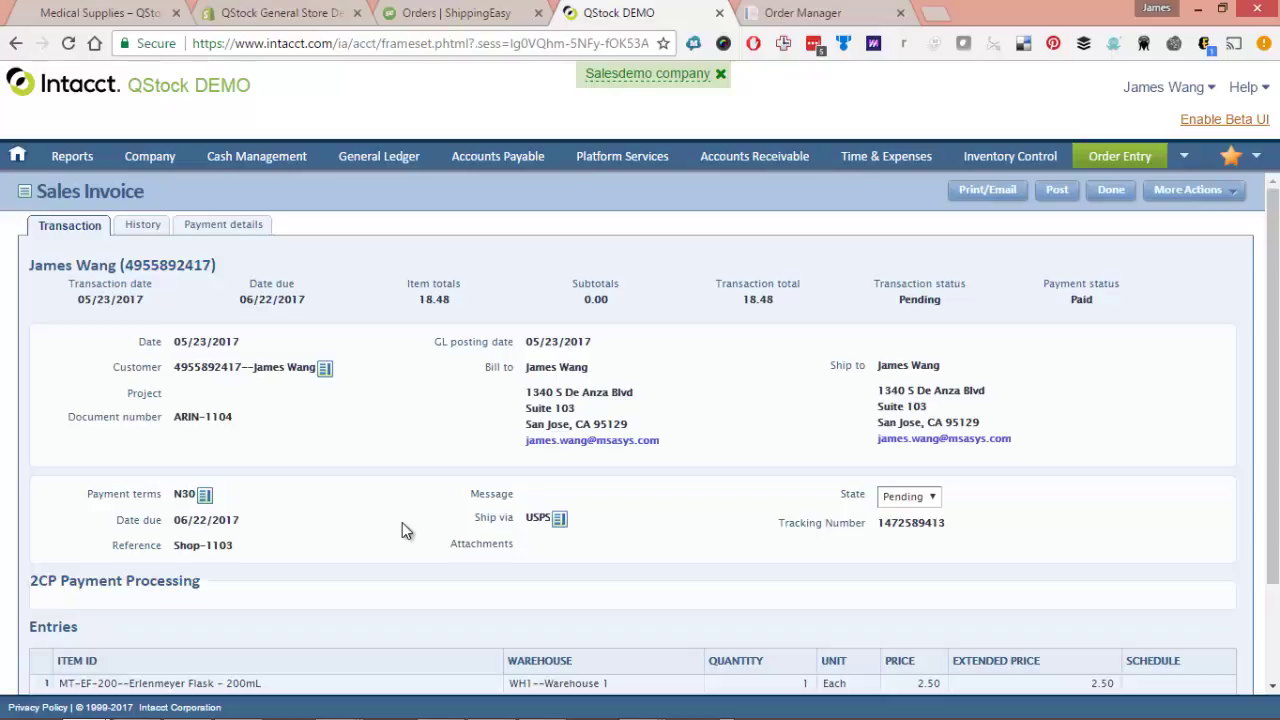
key("ctrl+Tab")
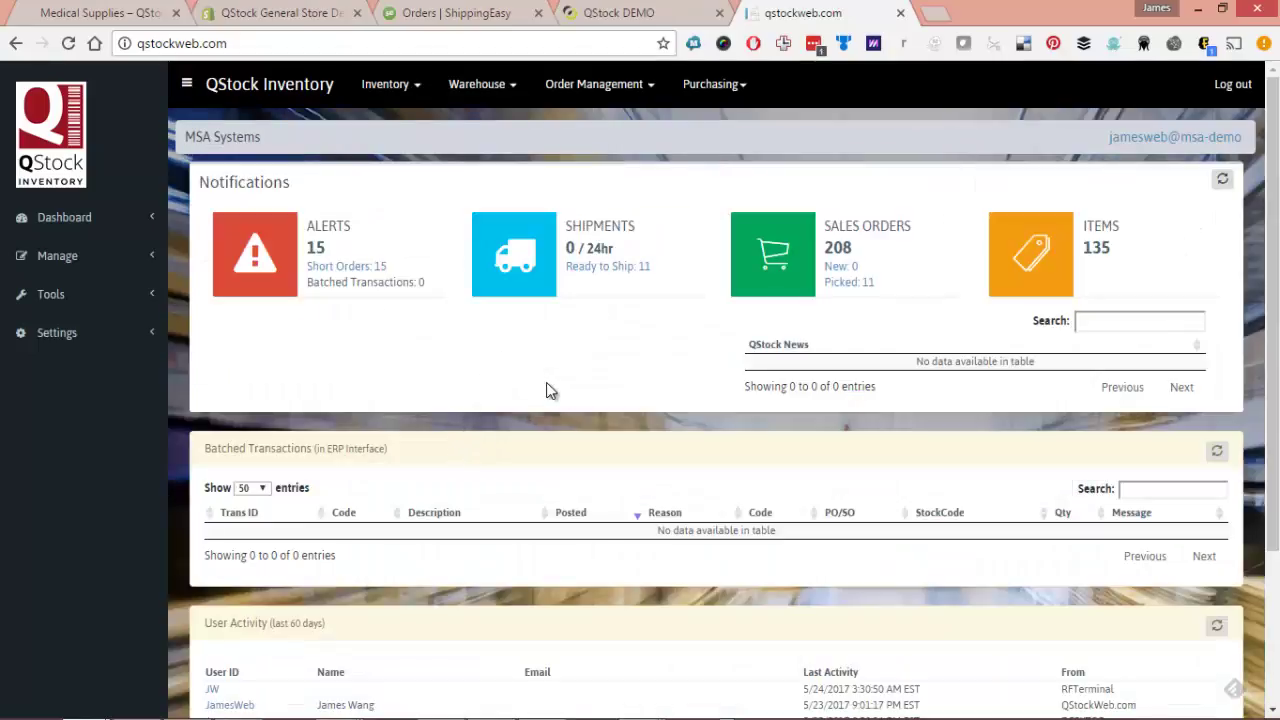
Step: Open the Order Details for Shop-1103 from QStock's Sales Orders list
left_click(604, 88)
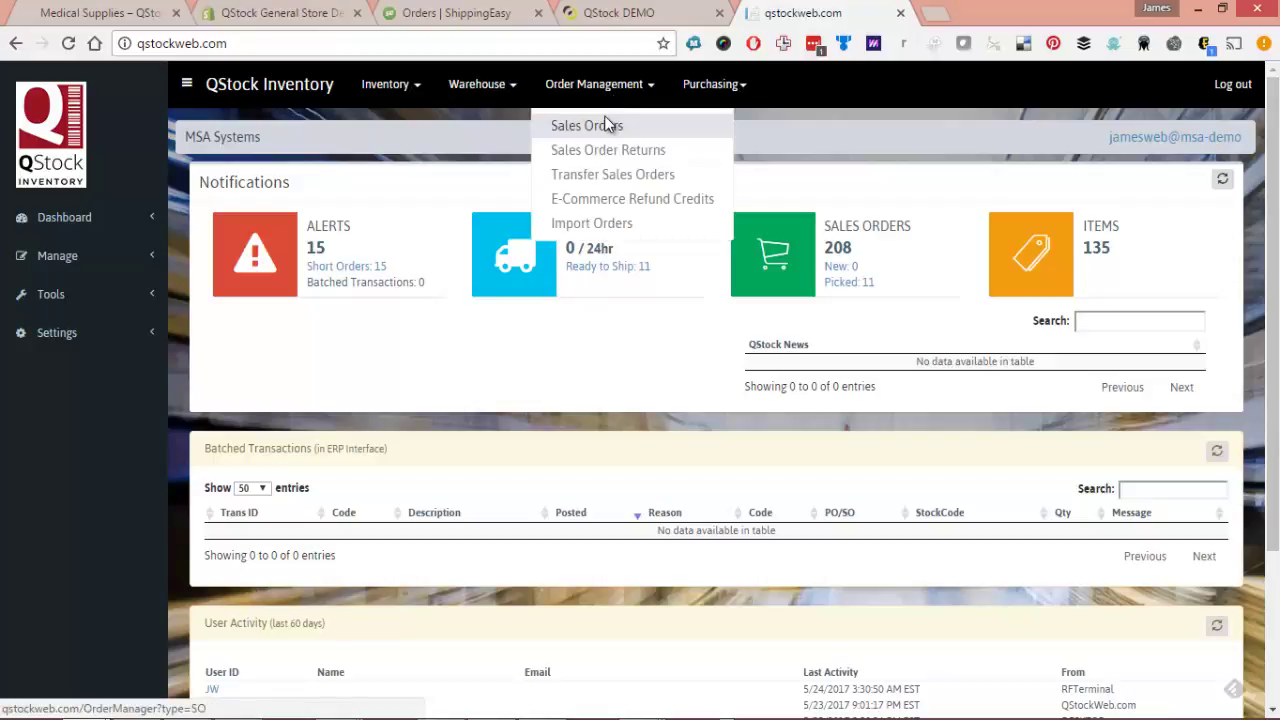
left_click(603, 125)
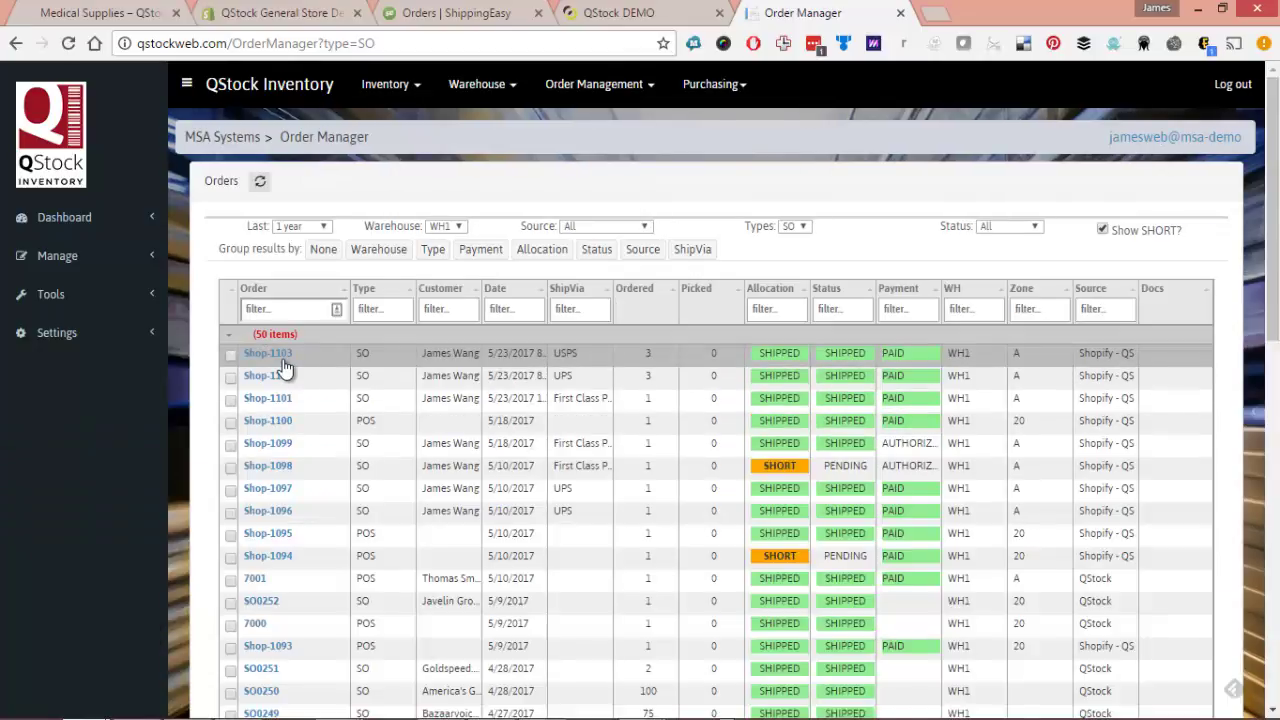
left_click(366, 363)
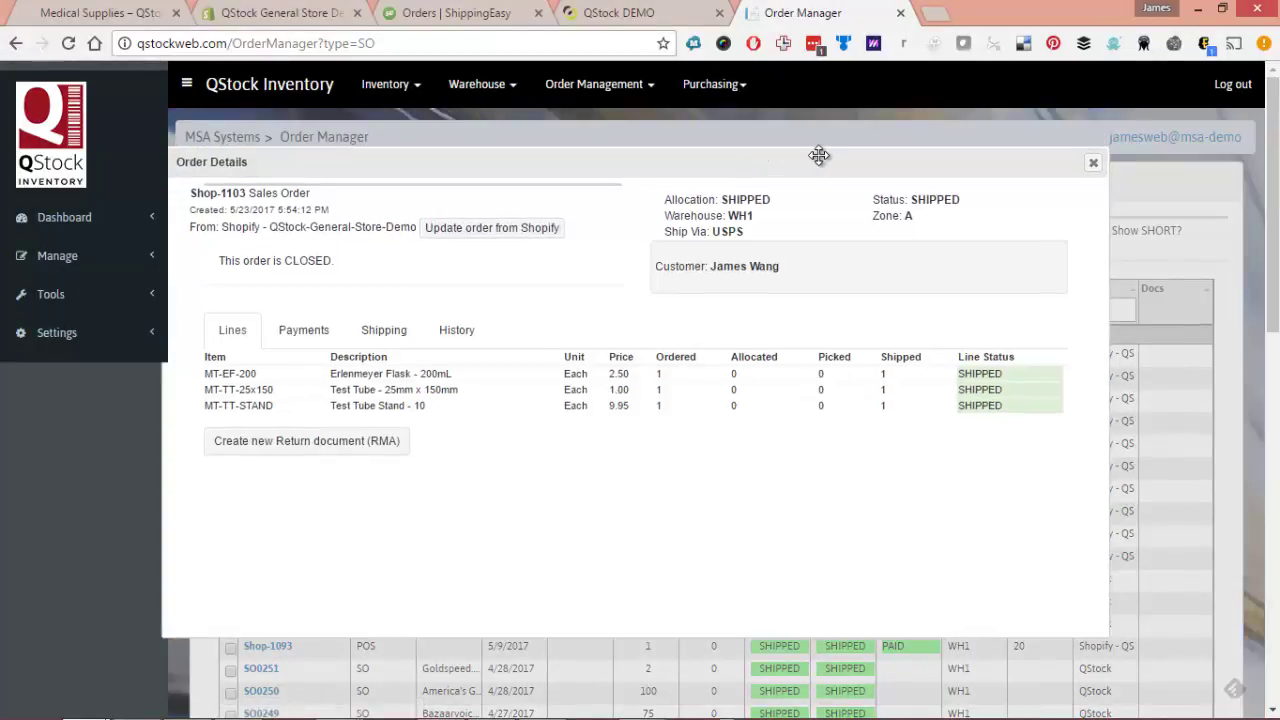
Step: Check Shop-1103's Payments, Shipping and History tabs, then close the Order Details dialog
left_click_drag(786, 158, 805, 162)
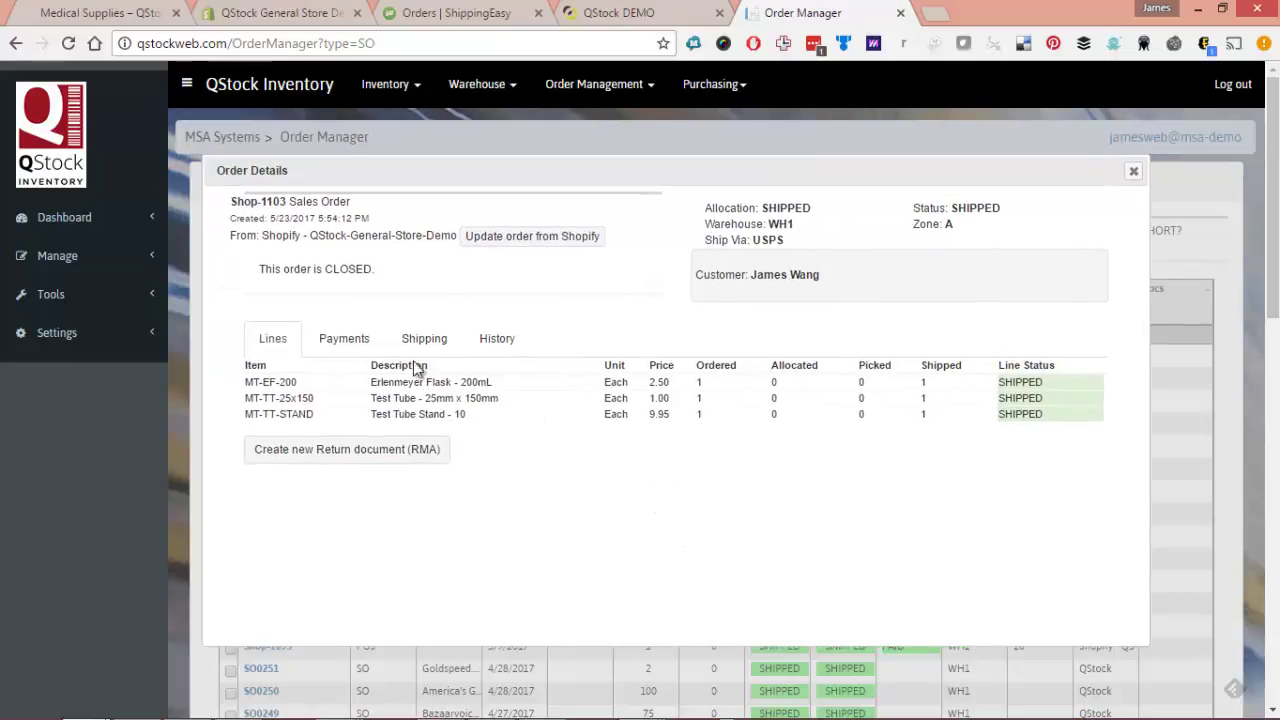
left_click(370, 345)
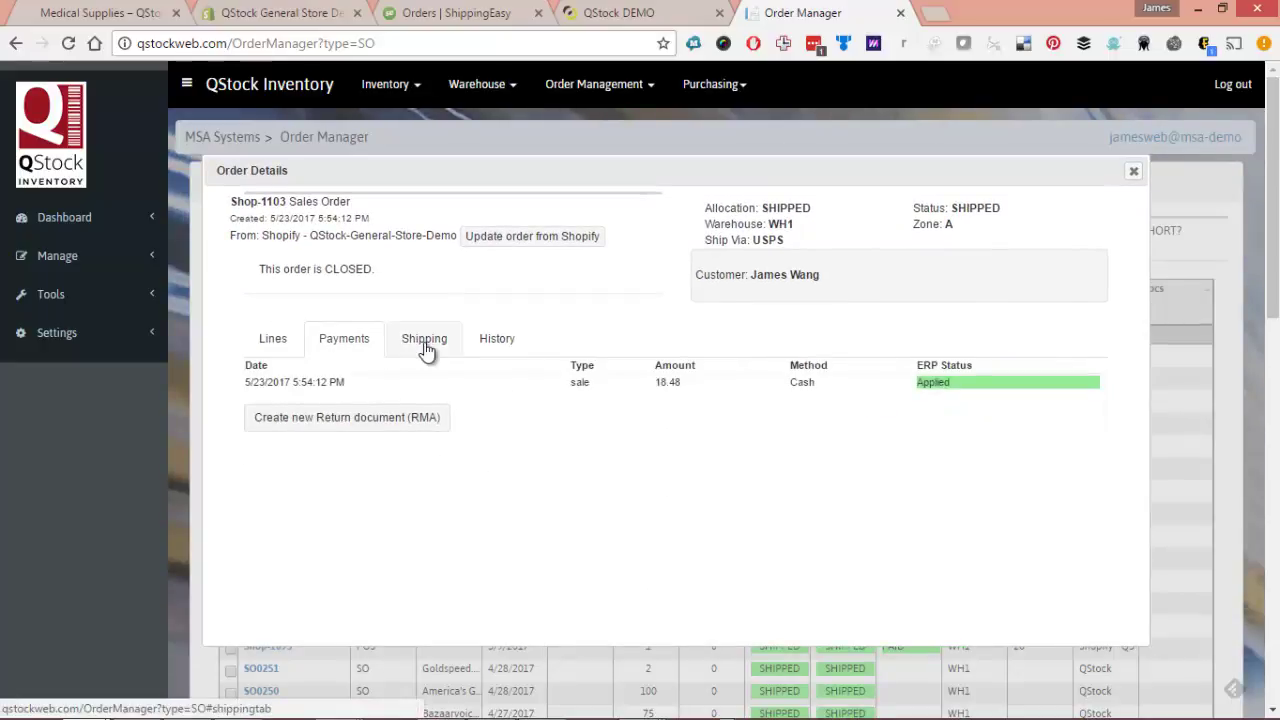
left_click(425, 345)
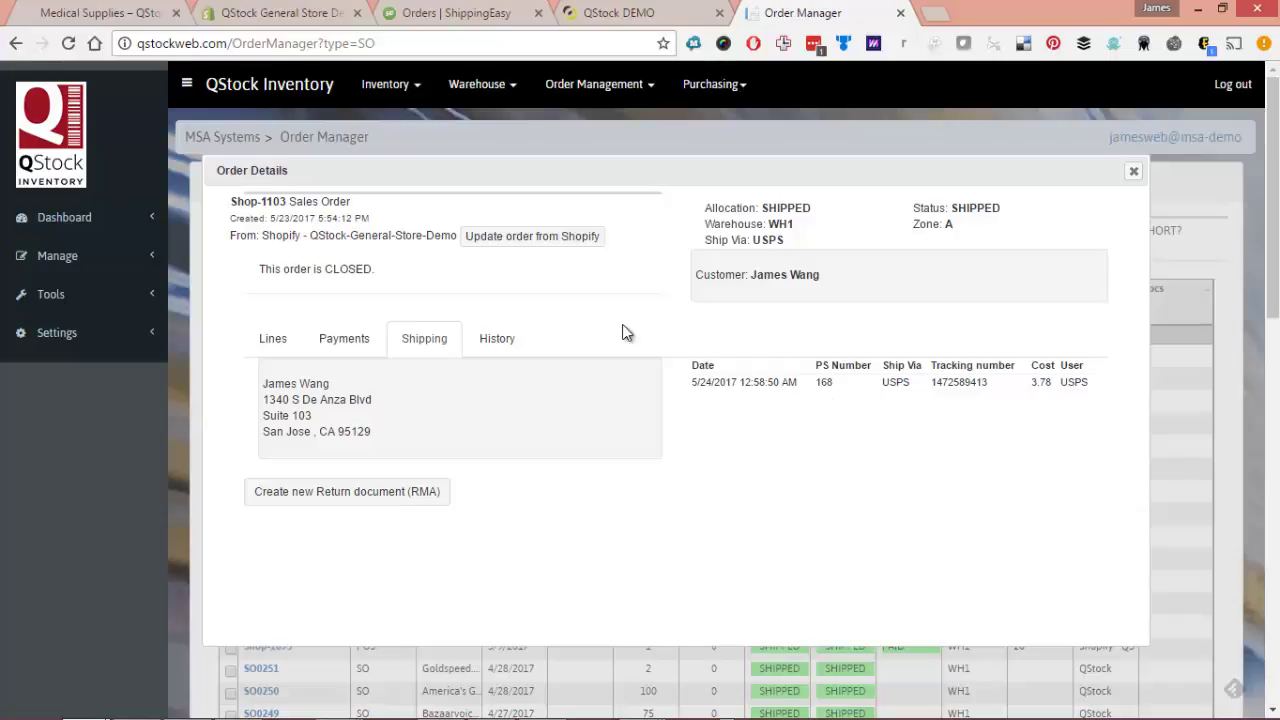
left_click(493, 342)
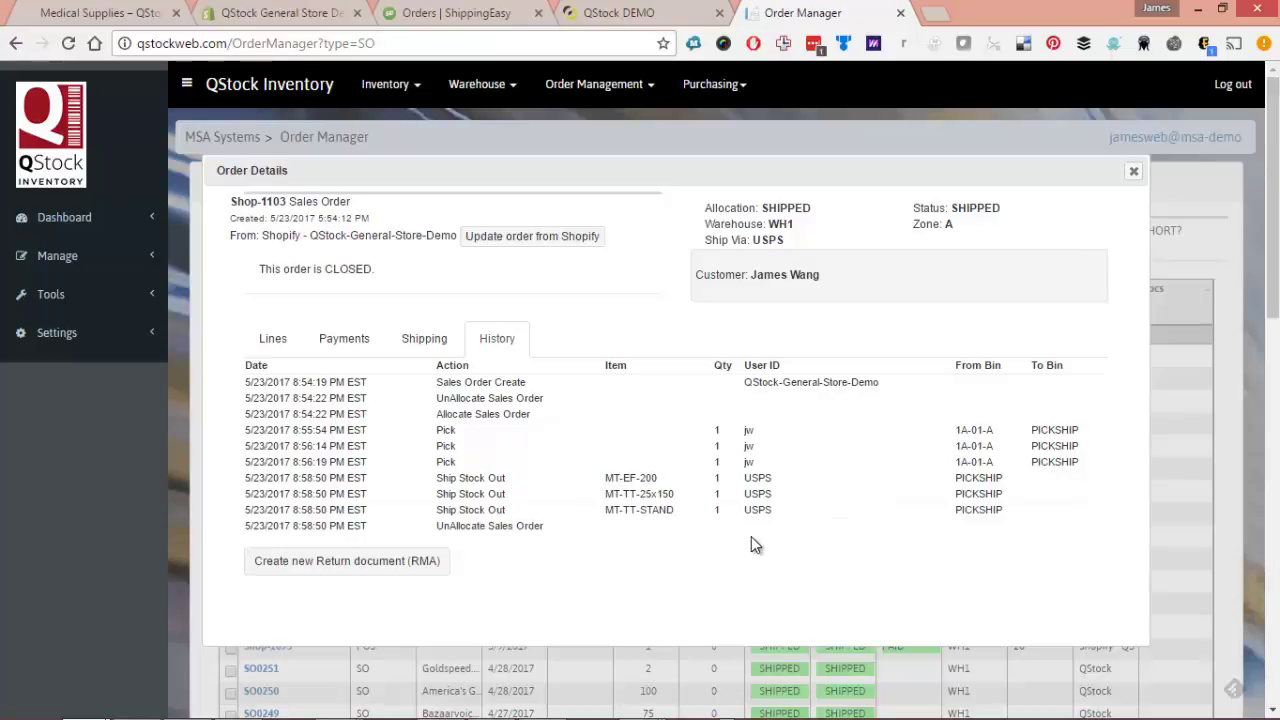
key("Escape")
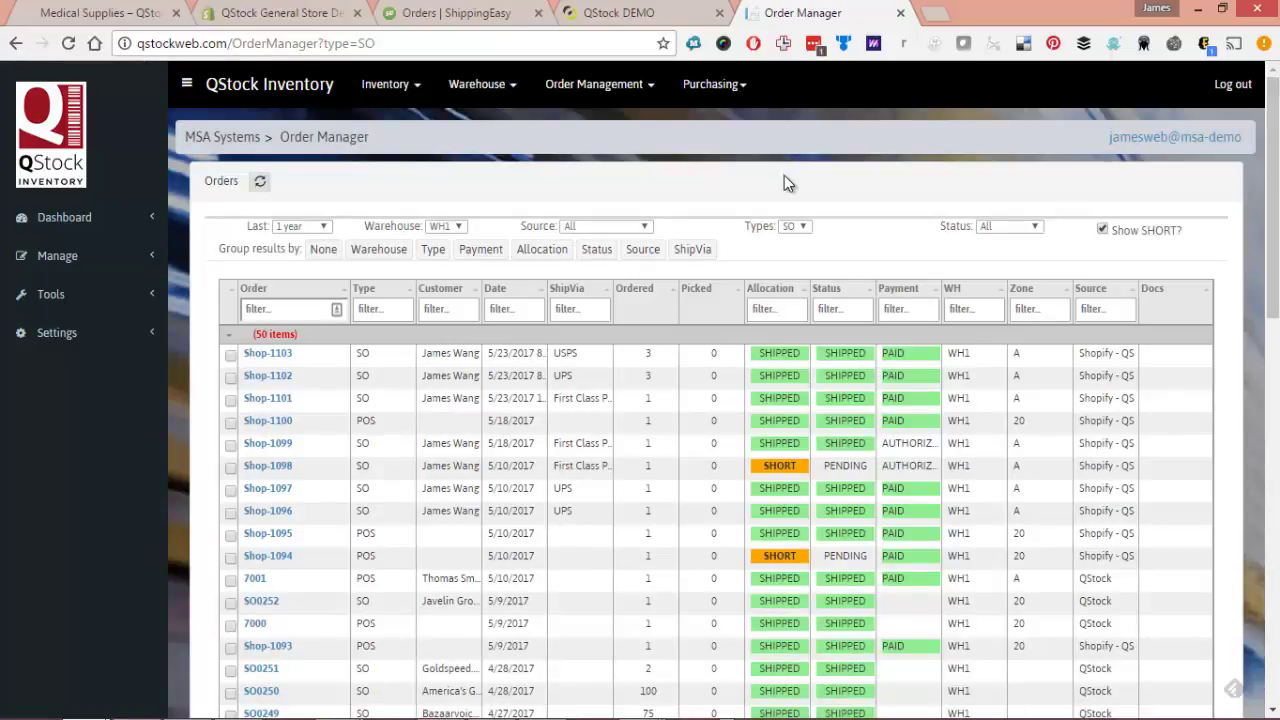